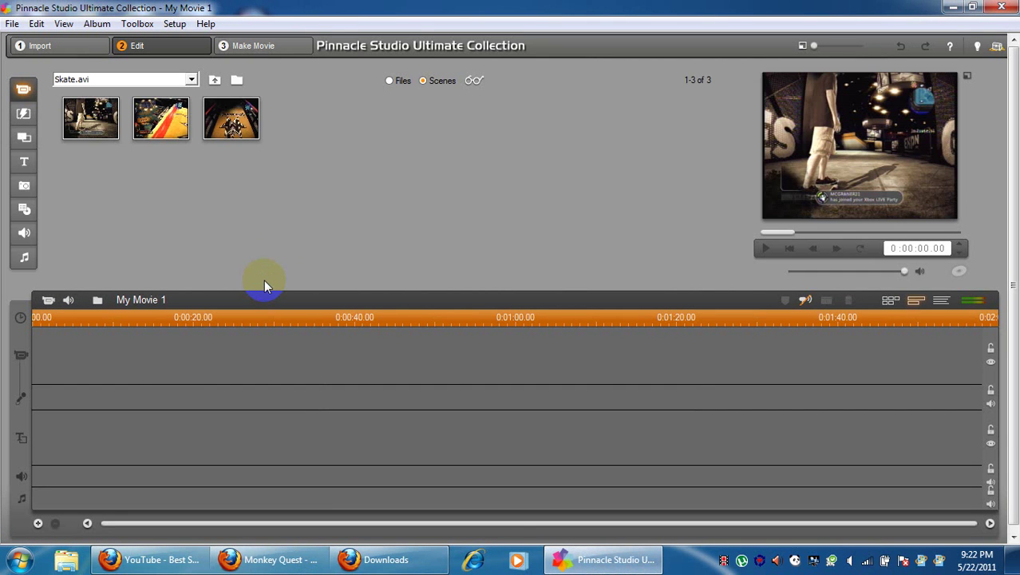
- Preview the three Skate.avi scenes in the video album
{"action": "left_click", "coordinate": [249, 118]}
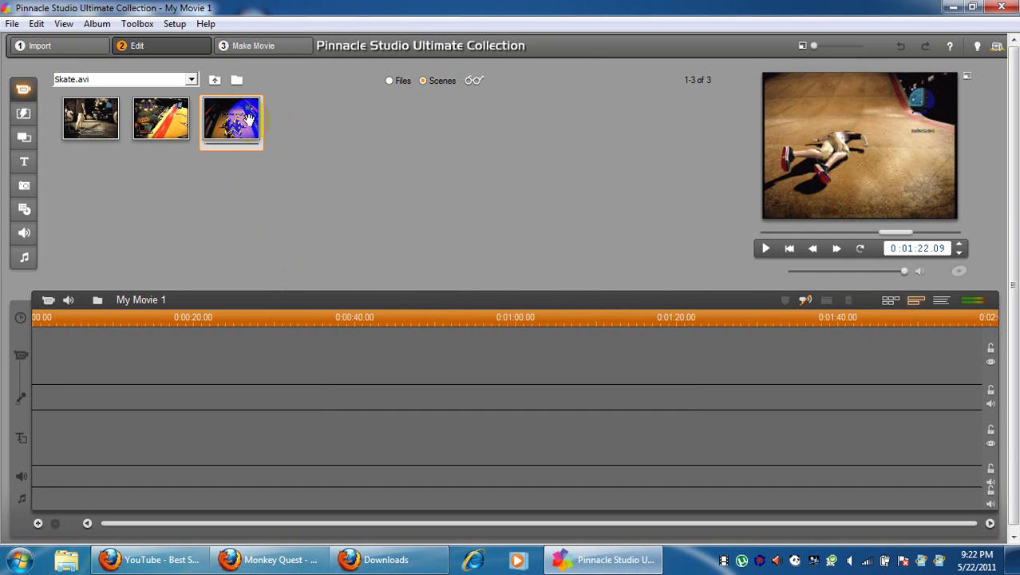
{"action": "key", "text": "Left"}
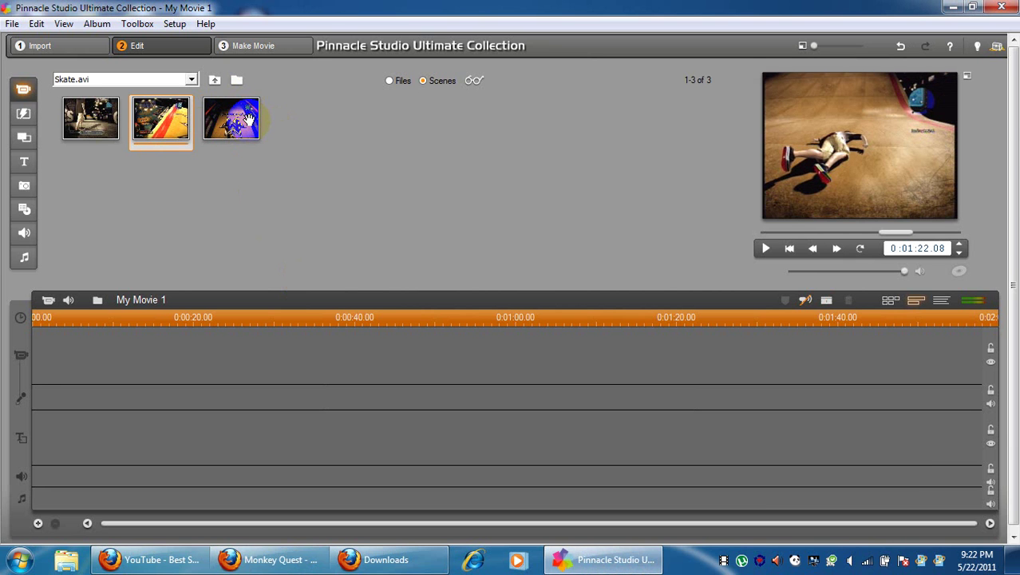
{"action": "key", "text": "Left"}
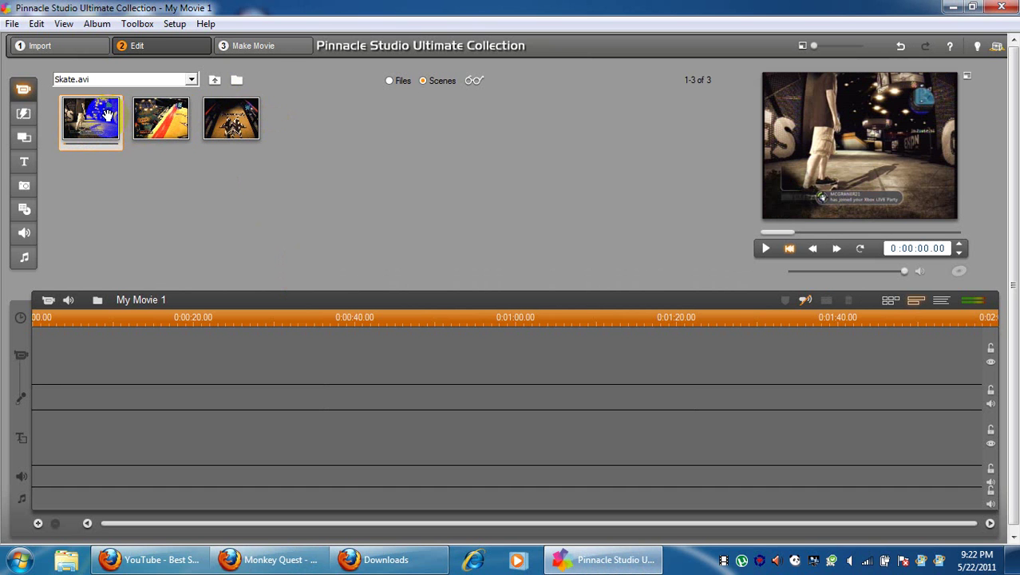
{"action": "left_click", "coordinate": [166, 124]}
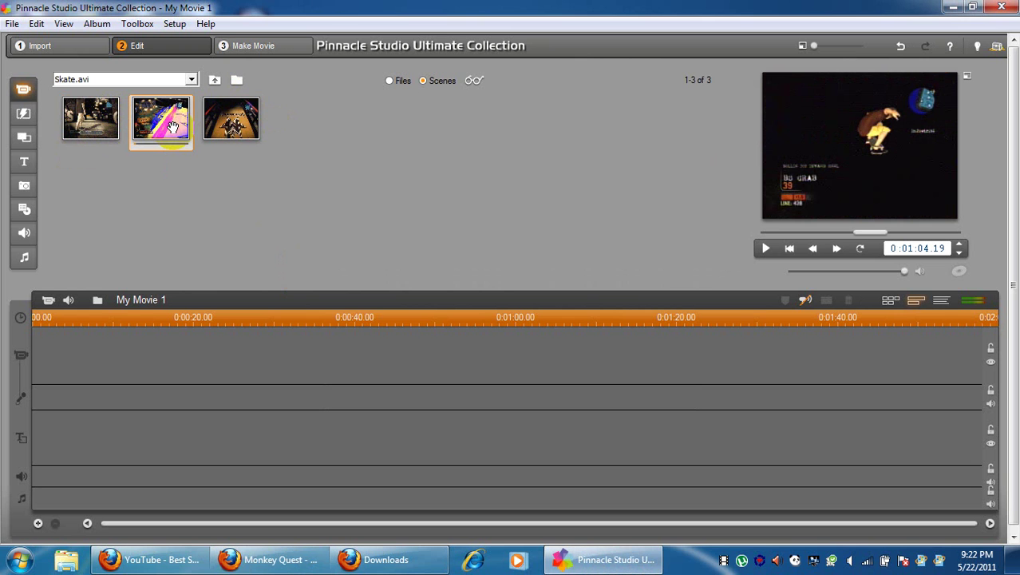
{"action": "right_click", "coordinate": [173, 127]}
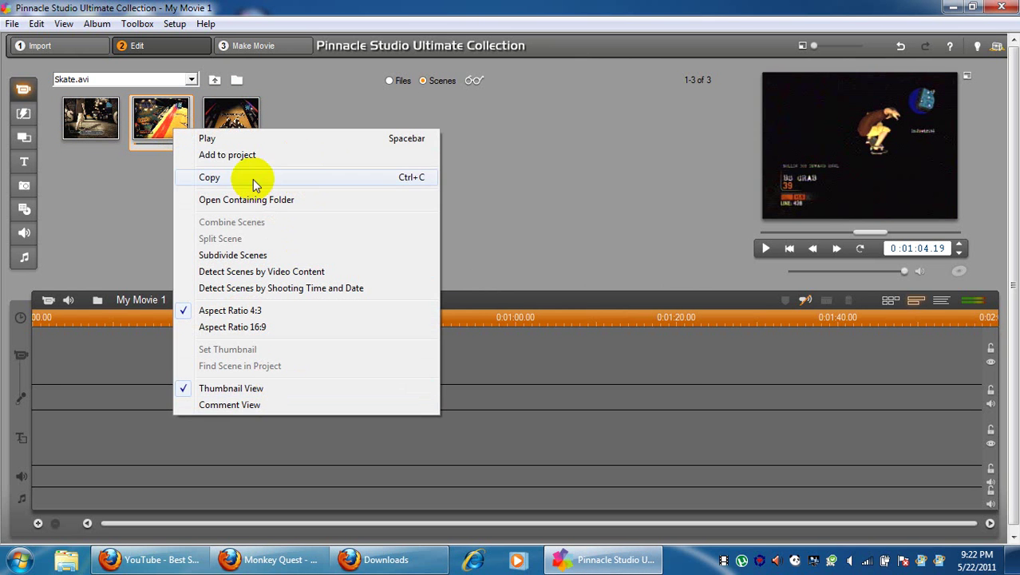
{"action": "left_click", "coordinate": [136, 257]}
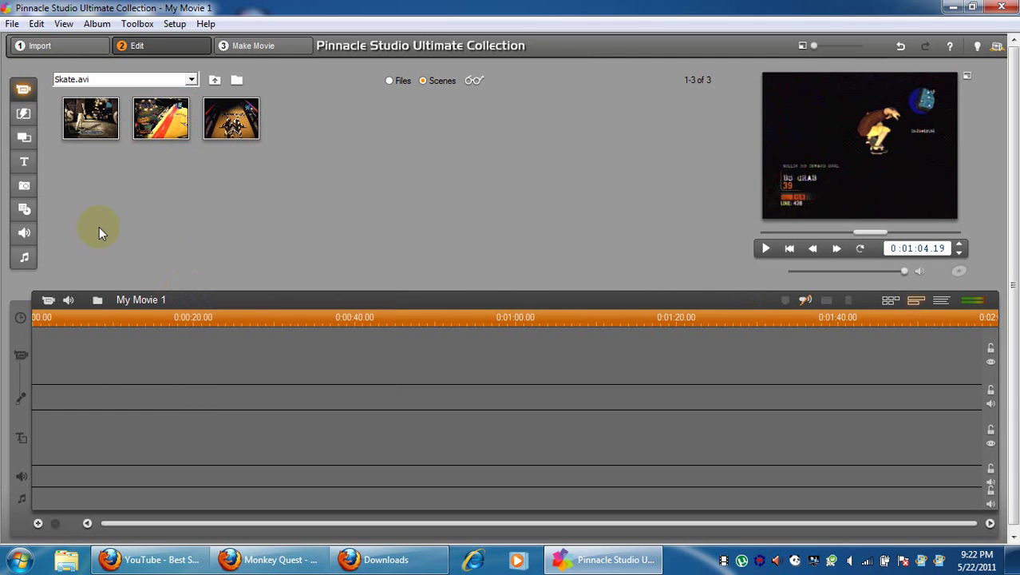
- Show the Extreme montage theme and play a preview of its first template
{"action": "left_click", "coordinate": [17, 139]}
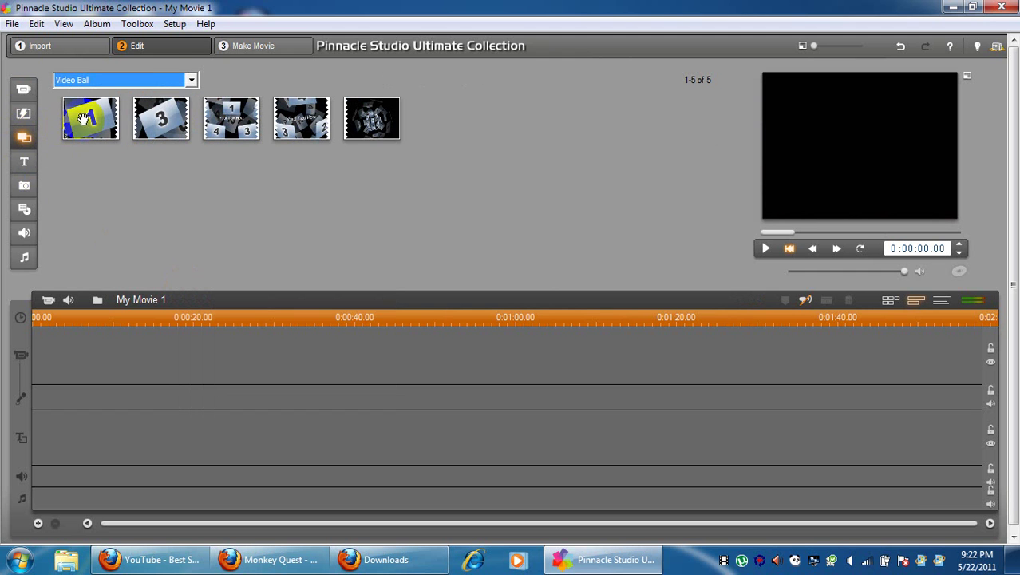
{"action": "left_click", "coordinate": [158, 79]}
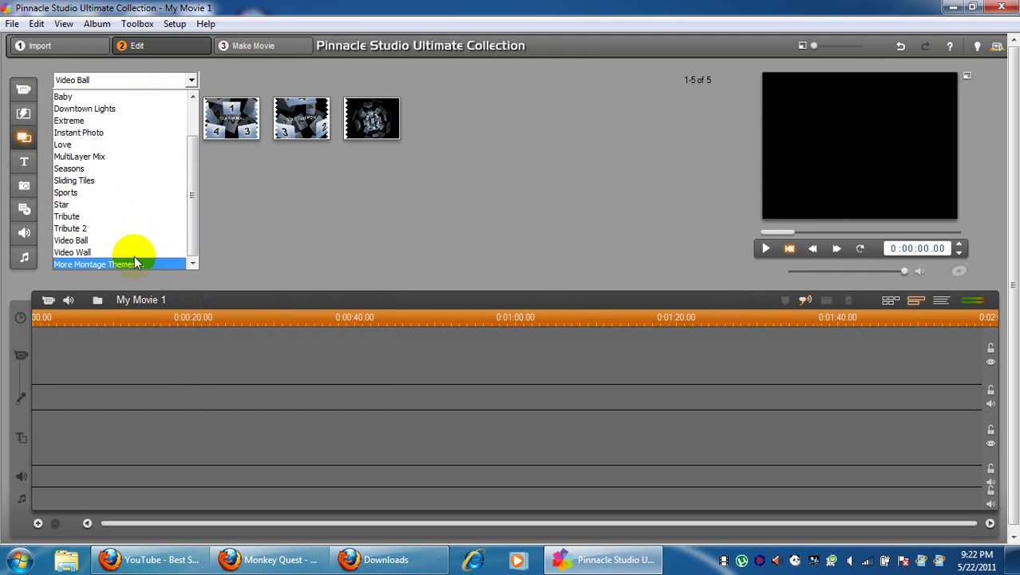
{"action": "left_click", "coordinate": [126, 120]}
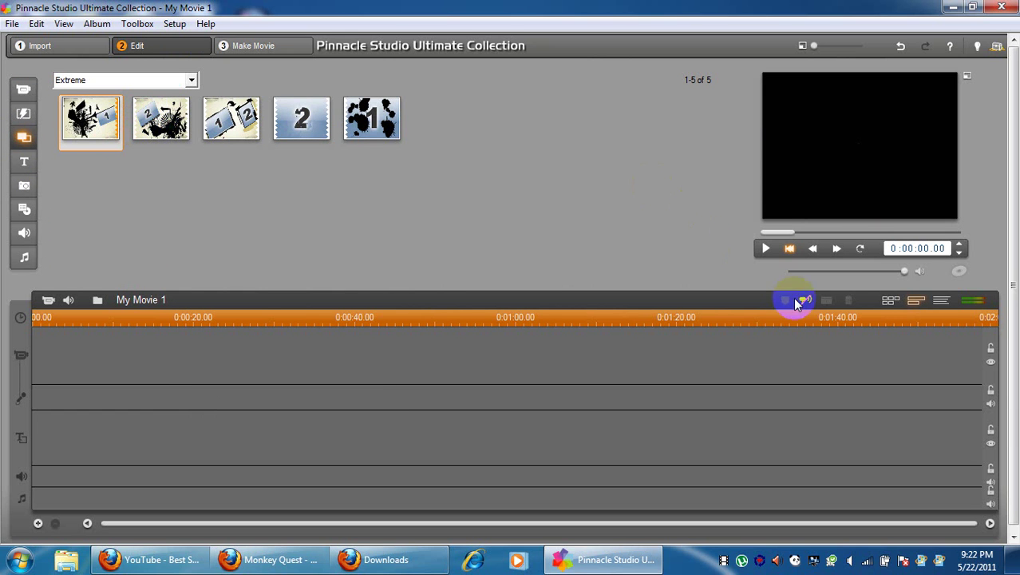
{"action": "left_click", "coordinate": [763, 249]}
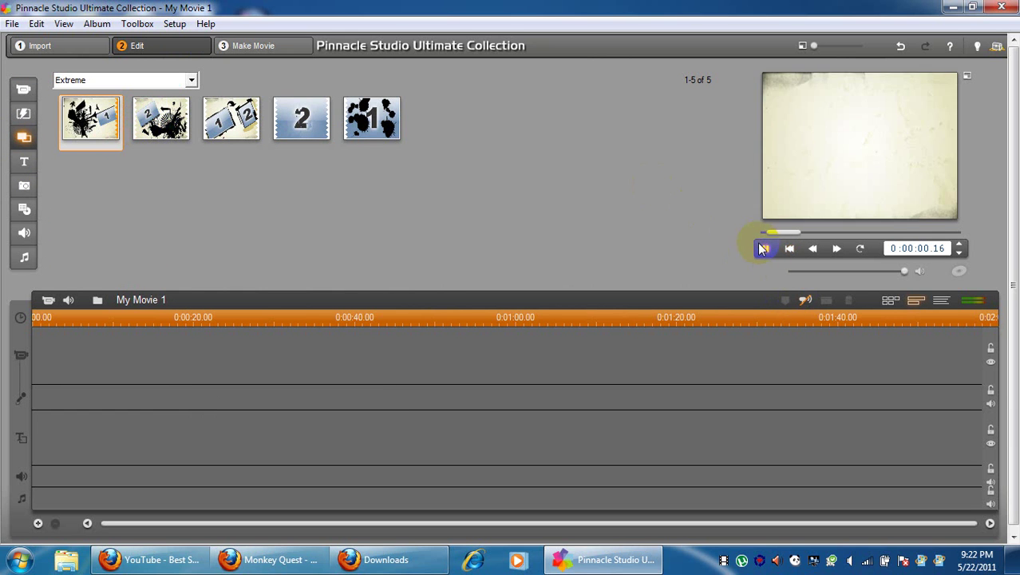
- Switch to the Video Ball montage theme and play a preview of its fourth template
{"action": "left_click", "coordinate": [192, 80]}
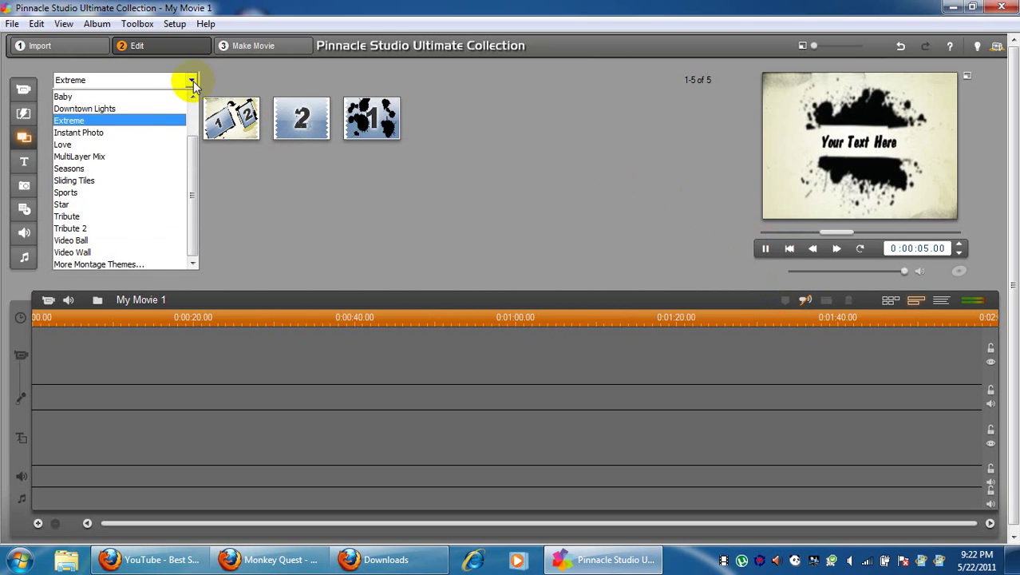
{"action": "left_click", "coordinate": [123, 241]}
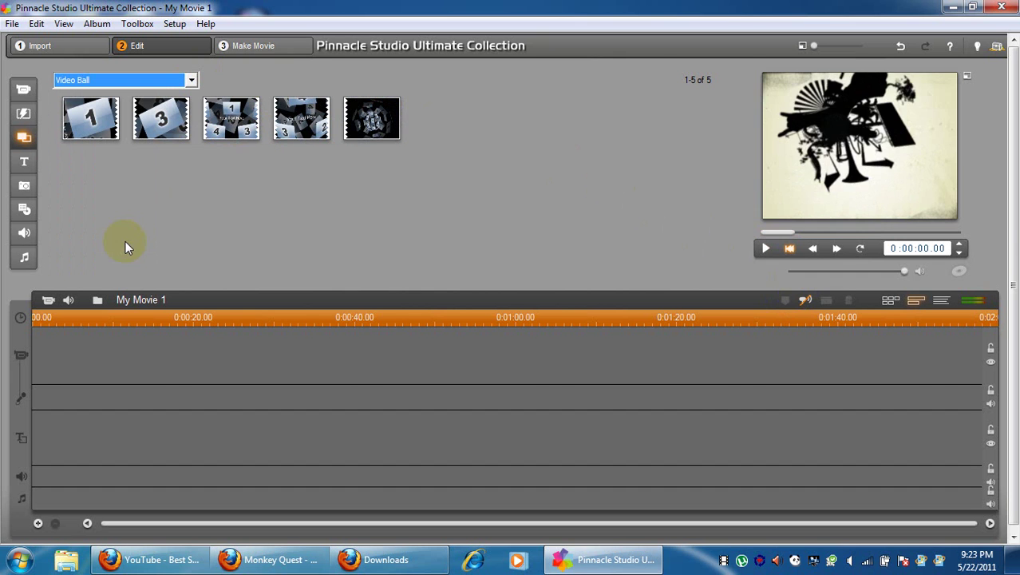
{"action": "left_click", "coordinate": [356, 111]}
{"action": "left_click", "coordinate": [318, 116]}
{"action": "left_click", "coordinate": [766, 249]}
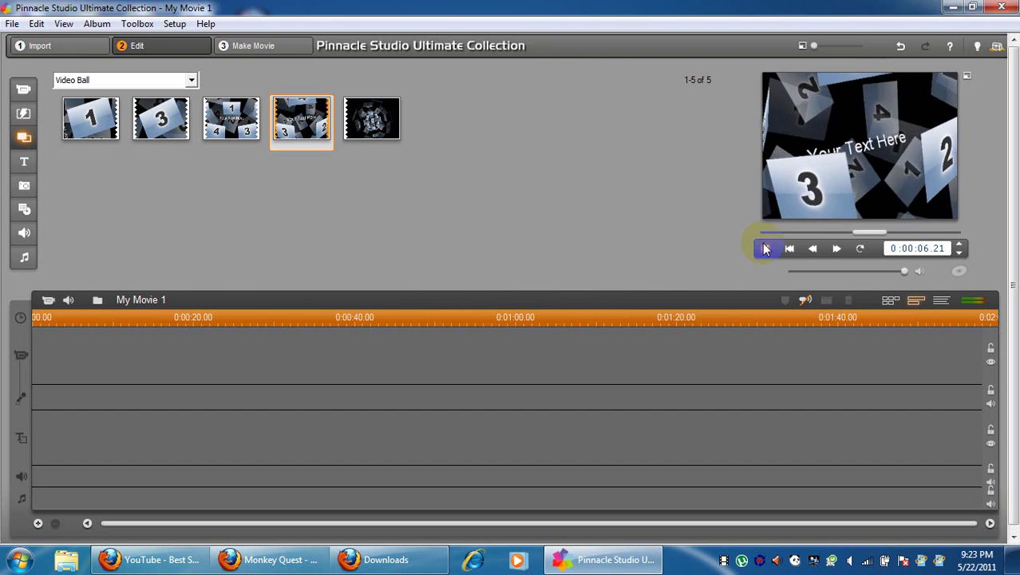
{"action": "left_click", "coordinate": [764, 248]}
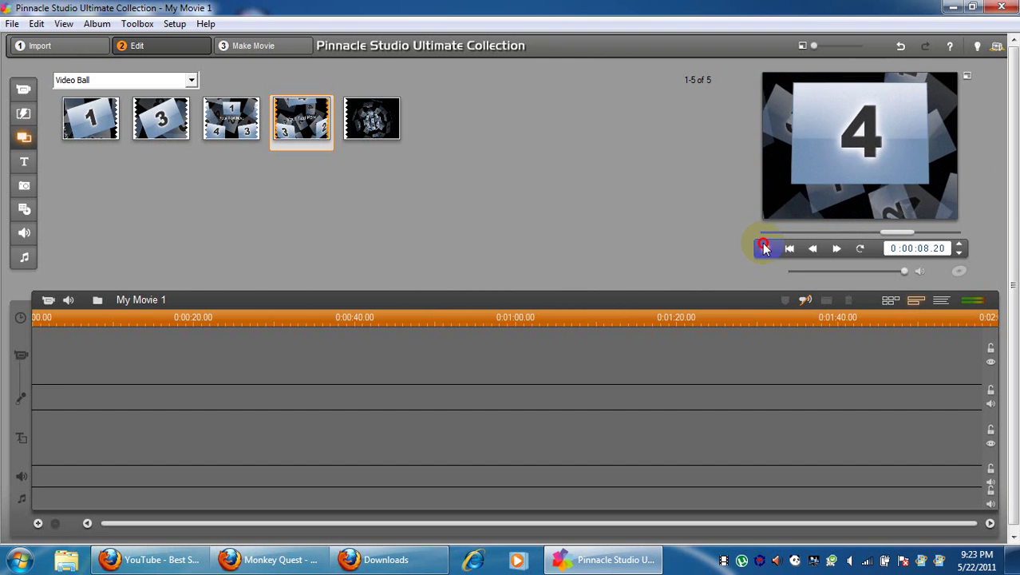
- Preview the Video Ball ending template and place it at the start of the timeline's video track
{"action": "left_click", "coordinate": [360, 140]}
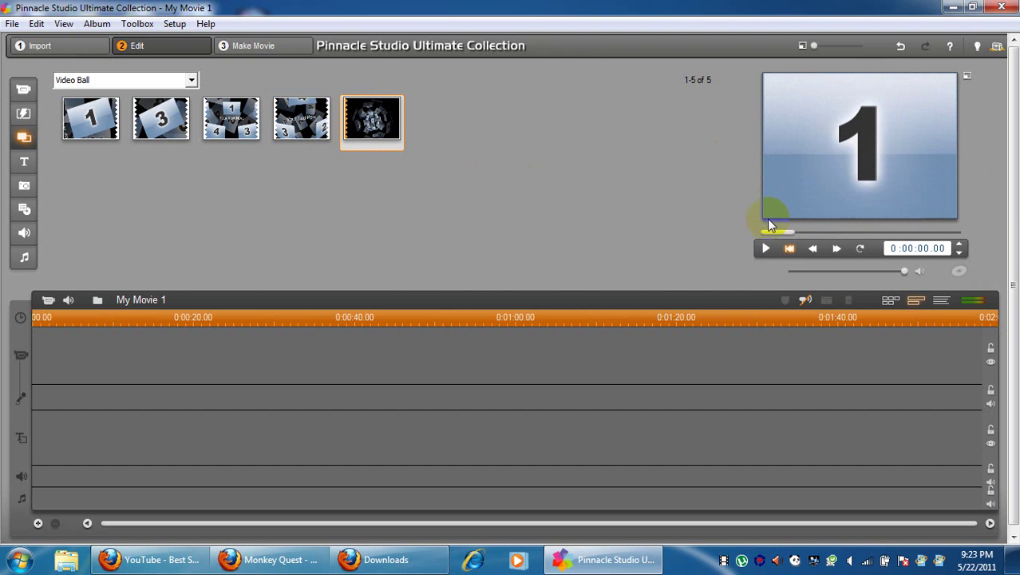
{"action": "left_click", "coordinate": [765, 248]}
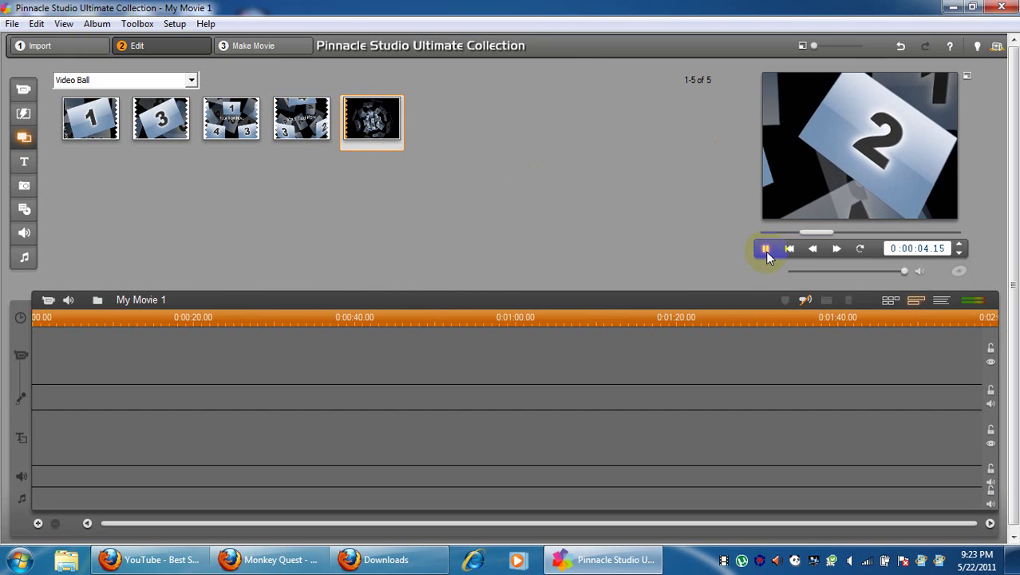
{"action": "left_click", "coordinate": [765, 248]}
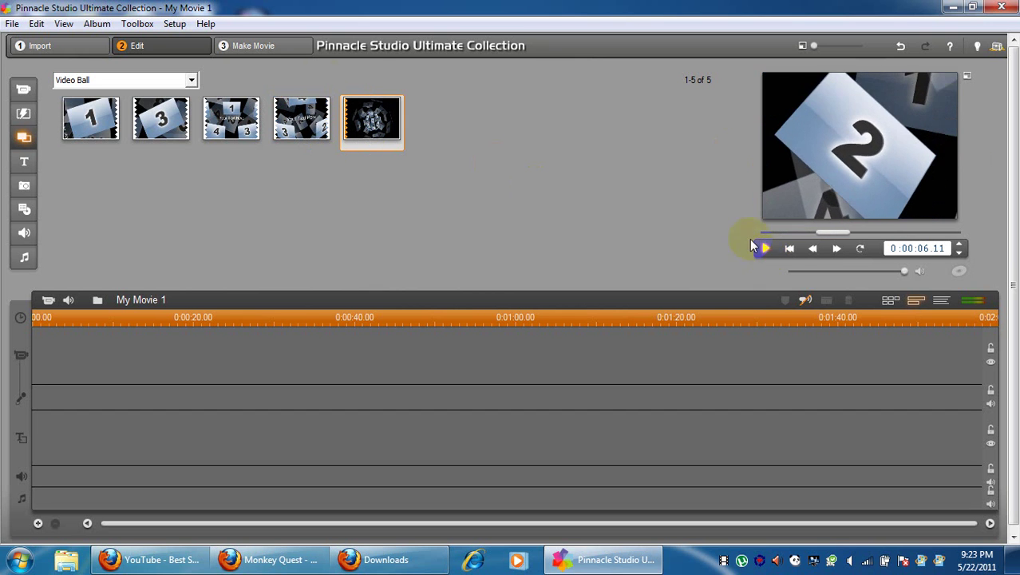
{"action": "left_click_drag", "start_coordinate": [372, 118], "coordinate": [66, 358]}
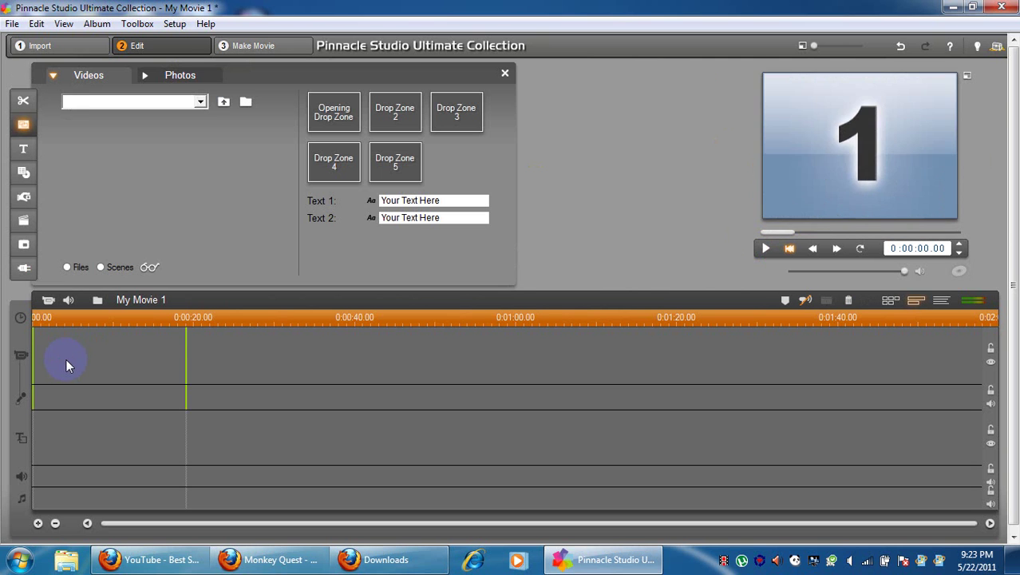
- Fill the montage's Opening Drop Zone with the 480x360 skateboarding MP4 listed between 1.avi and Intro.avi in the Videos folder
{"action": "left_click", "coordinate": [343, 116]}
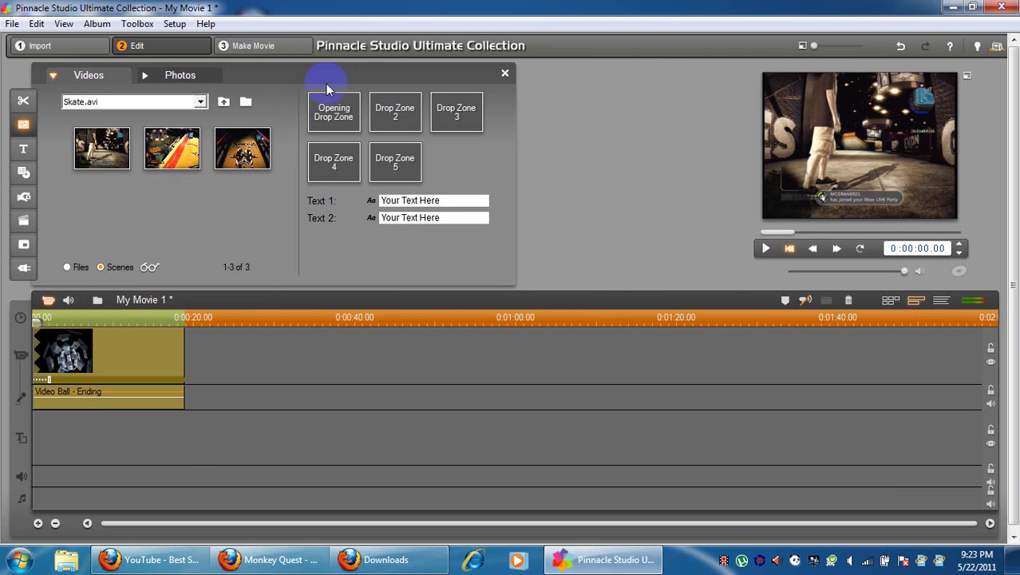
{"action": "left_click", "coordinate": [223, 102]}
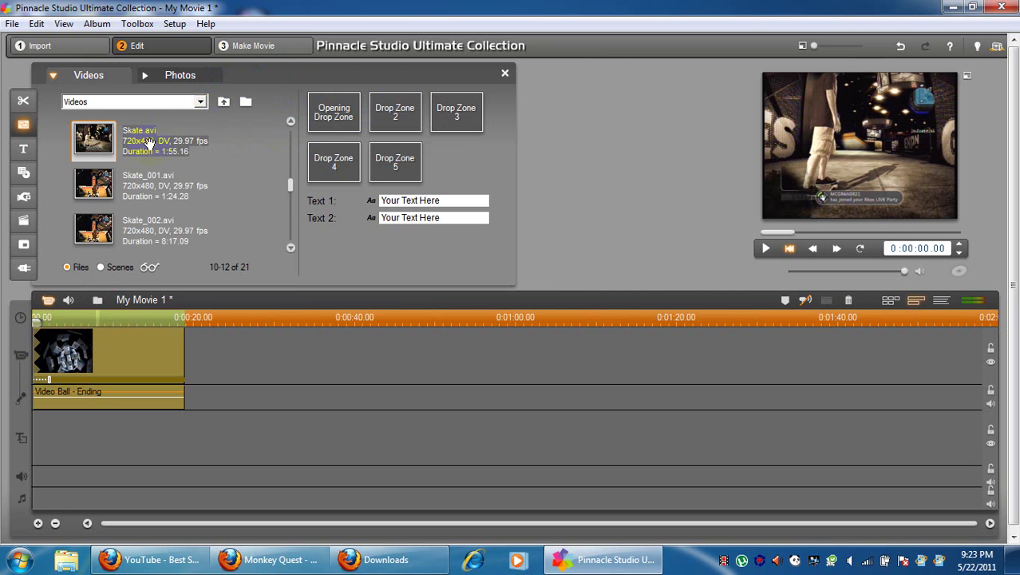
{"action": "left_click_drag", "start_coordinate": [291, 193], "coordinate": [294, 159]}
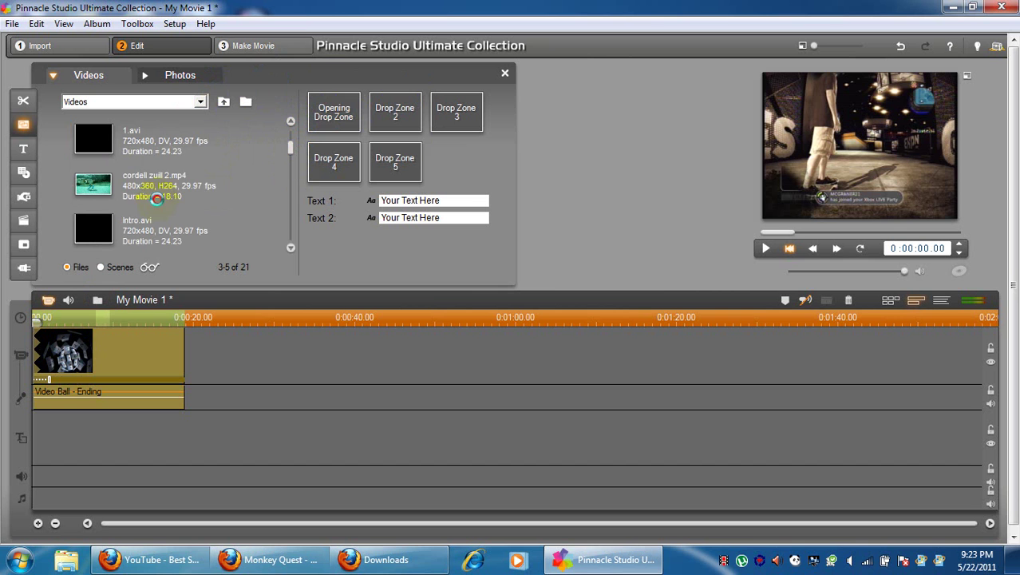
{"action": "left_click_drag", "start_coordinate": [159, 198], "coordinate": [341, 117]}
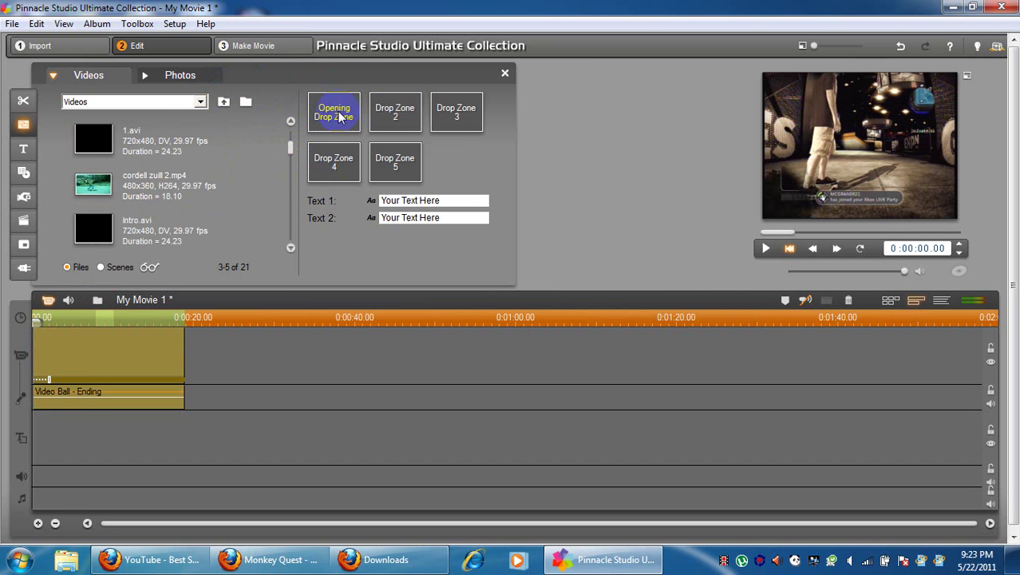
- Put the Jak _ Daxter Intro.mp4 clip in Drop Zone 2 and nintendo 3ds unboxing.mp4 in Drop Zone 3
{"action": "left_click_drag", "start_coordinate": [294, 157], "coordinate": [292, 160]}
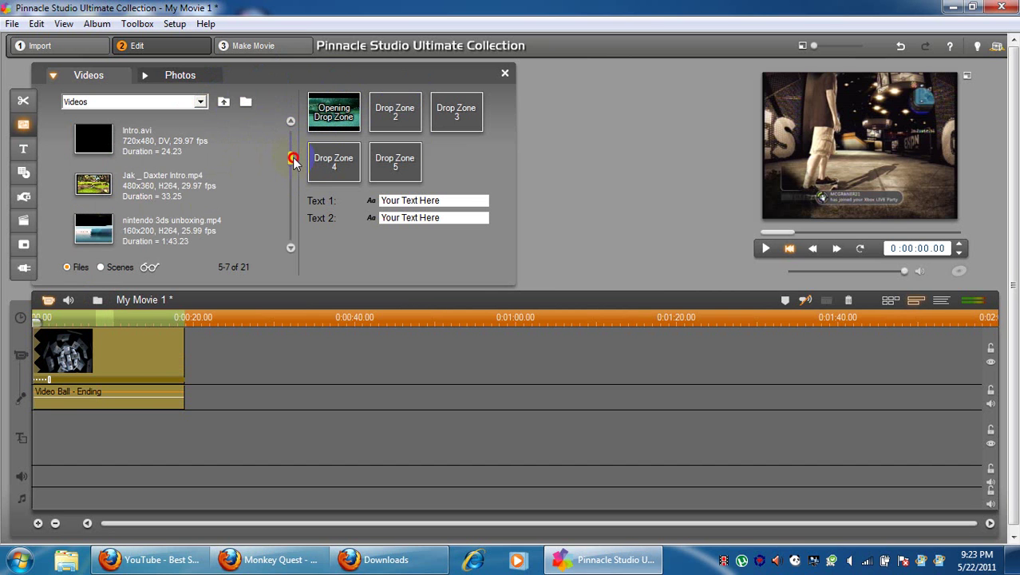
{"action": "left_click", "coordinate": [188, 182]}
{"action": "left_click_drag", "start_coordinate": [189, 182], "coordinate": [397, 116]}
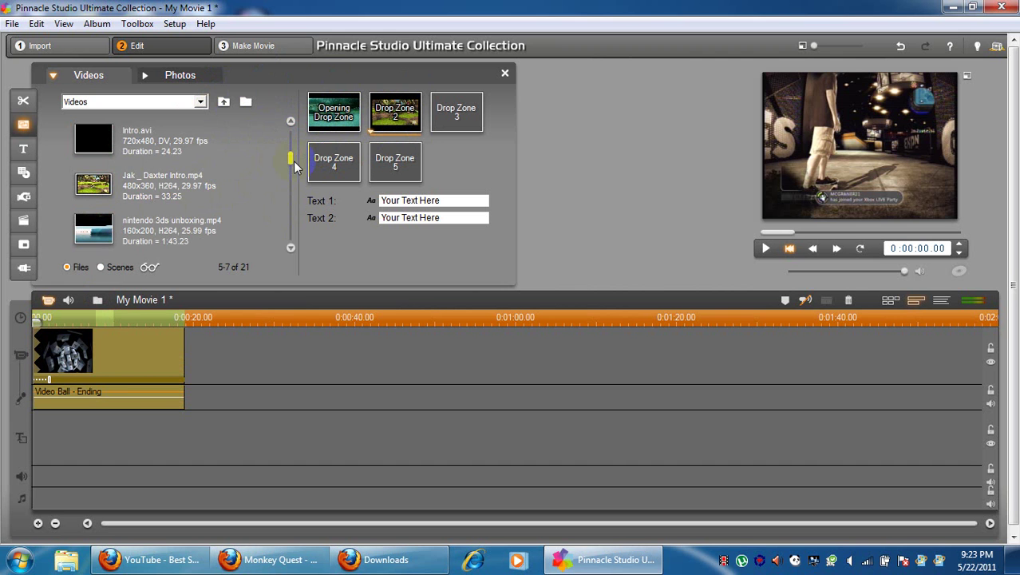
{"action": "left_click_drag", "start_coordinate": [289, 159], "coordinate": [294, 169]}
{"action": "left_click_drag", "start_coordinate": [178, 170], "coordinate": [444, 118]}
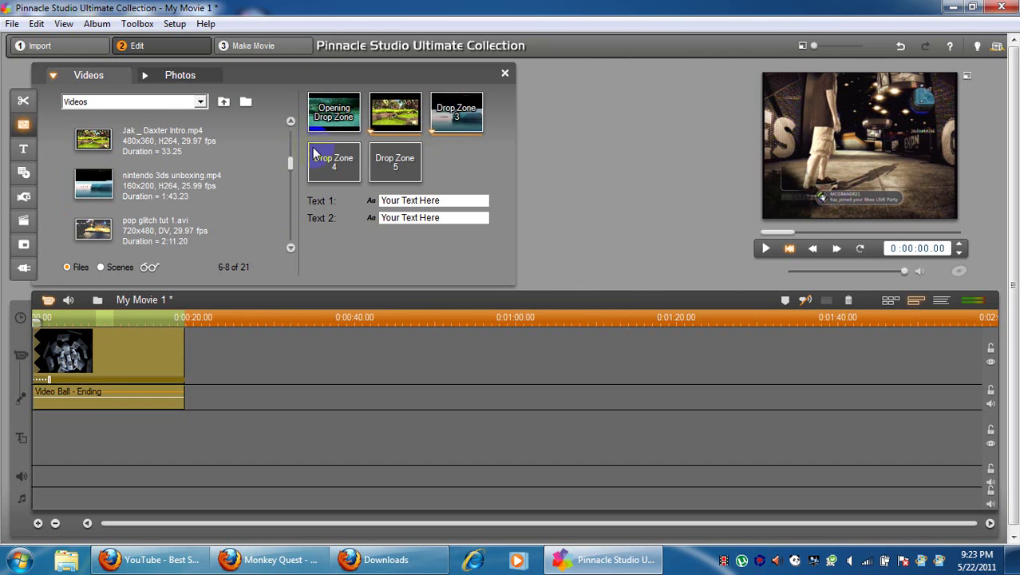
- Put pop glitch tut 1.avi in Drop Zone 4 and Skate_005.mpg in Drop Zone 5
{"action": "mouse_move", "coordinate": [291, 163]}
{"action": "left_mouse_down"}
{"action": "mouse_move", "coordinate": [273, 178]}
{"action": "mouse_move", "coordinate": [287, 186]}
{"action": "mouse_move", "coordinate": [289, 171]}
{"action": "left_mouse_up"}
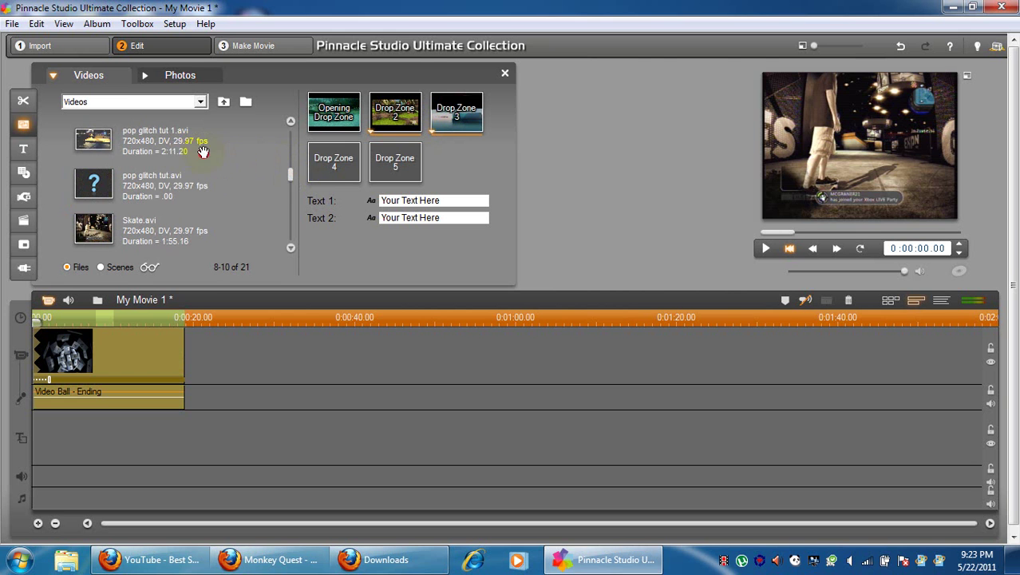
{"action": "left_click_drag", "start_coordinate": [203, 152], "coordinate": [294, 232]}
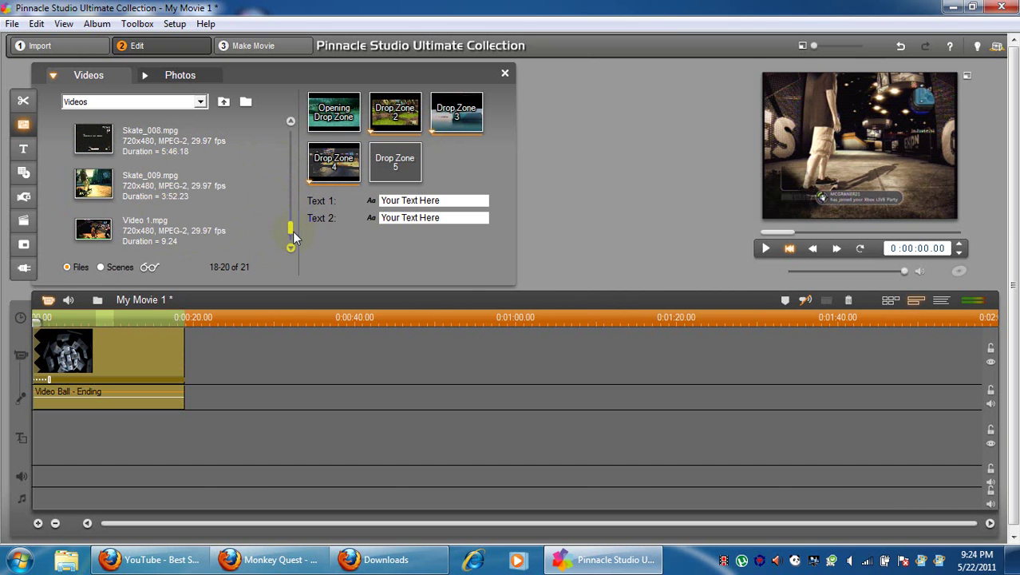
{"action": "left_click_drag", "start_coordinate": [291, 228], "coordinate": [291, 209]}
{"action": "left_click_drag", "start_coordinate": [135, 160], "coordinate": [411, 172]}
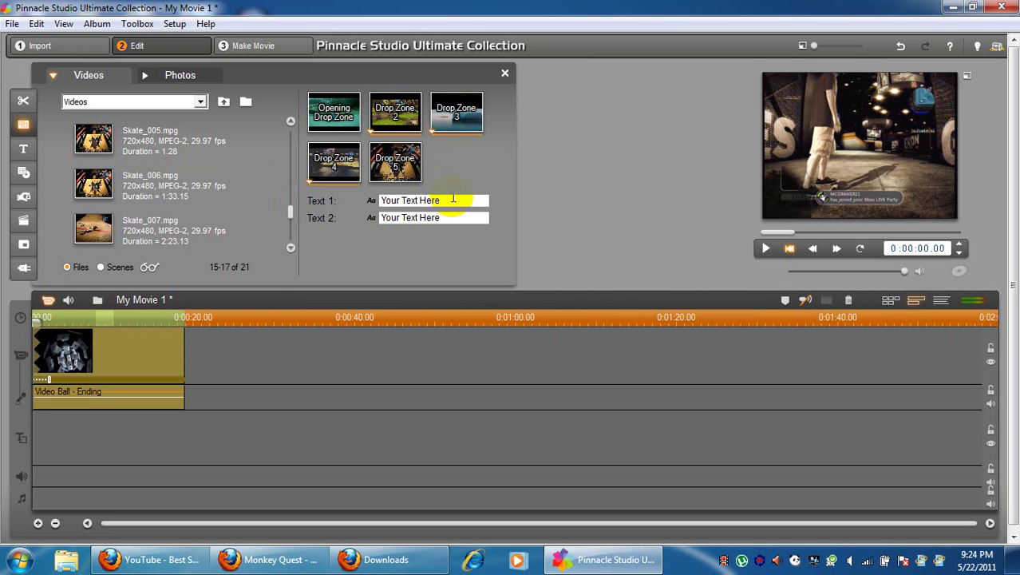
- Replace the montage's Text 1 placeholder with "Lets plays,Unboxings"
{"action": "triple_click", "coordinate": [451, 201]}
{"action": "key", "text": "BackSpace"}
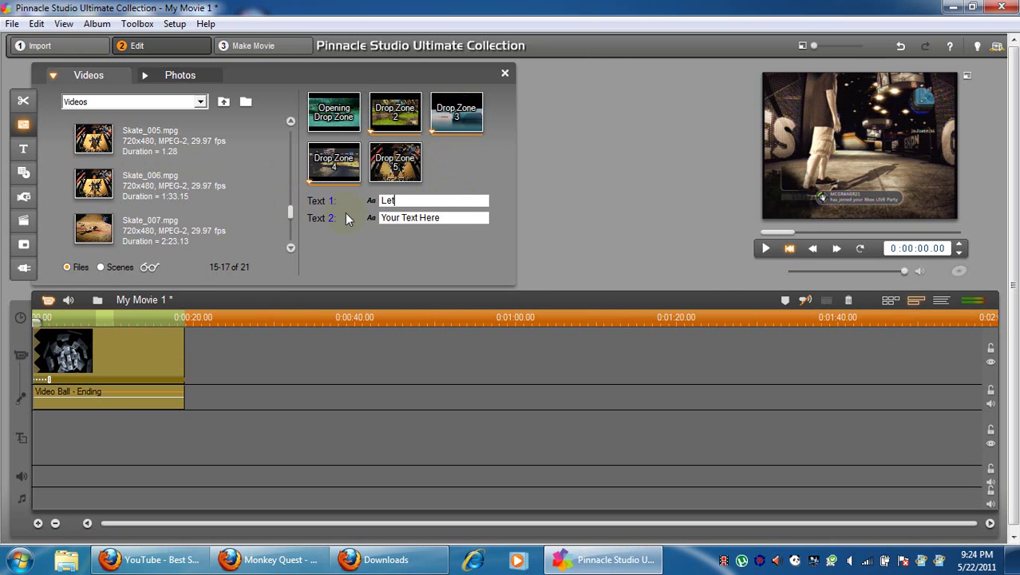
{"action": "type", "text": "Lets plays"}
{"action": "type", "text": " anfo"}
{"action": "key", "text": "BackSpace"}
{"action": "type", "text": "d u"}
{"action": "key", "text": "BackSpace"}
{"action": "key", "text": "BackSpace"}
{"action": "key", "text": "BackSpace"}
{"action": "key", "text": "BackSpace"}
{"action": "key", "text": "BackSpace"}
{"action": "key", "text": "BackSpace"}
{"action": "key", "text": "BackSpace"}
{"action": "key", "text": "BackSpace"}
{"action": "key", "text": "BackSpace"}
{"action": "type", "text": ", Unbo"}
{"action": "scroll", "coordinate": [343, 226], "scroll_direction": "down", "scroll_amount": 1}
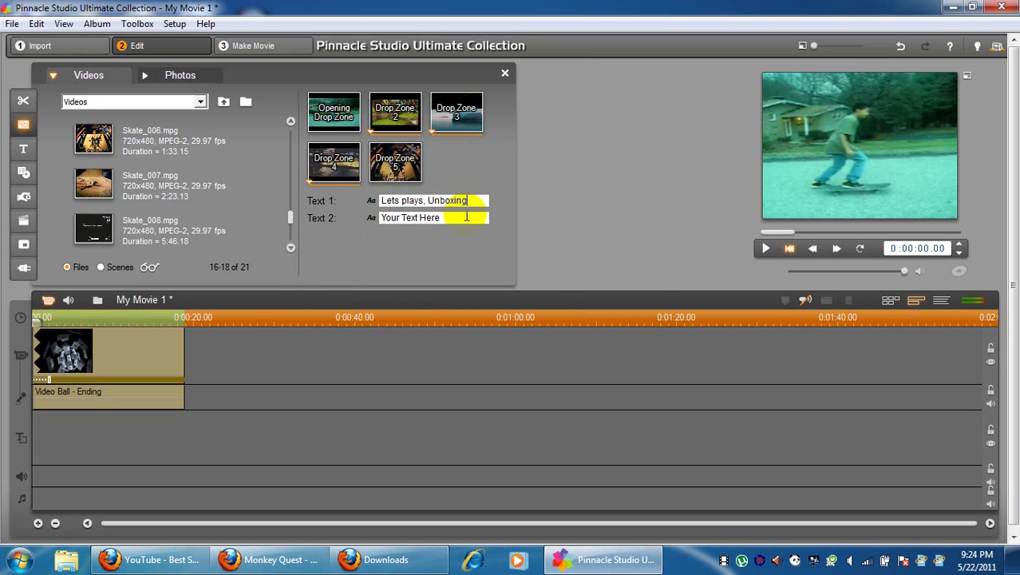
{"action": "left_click", "coordinate": [427, 200]}
{"action": "key", "text": "BackSpace"}
{"action": "type", "text": ","}
- Replace the montage's Text 2 placeholder with "Reviews,tutorials"
{"action": "left_click", "coordinate": [467, 218]}
{"action": "key", "text": "BackSpace"}
{"action": "key", "text": "BackSpace"}
{"action": "key", "text": "BackSpace"}
{"action": "key", "text": "BackSpace"}
{"action": "key", "text": "BackSpace"}
{"action": "key", "text": "BackSpace"}
{"action": "key", "text": "BackSpace"}
{"action": "key", "text": "BackSpace"}
{"action": "key", "text": "BackSpace"}
{"action": "key", "text": "BackSpace"}
{"action": "key", "text": "BackSpace"}
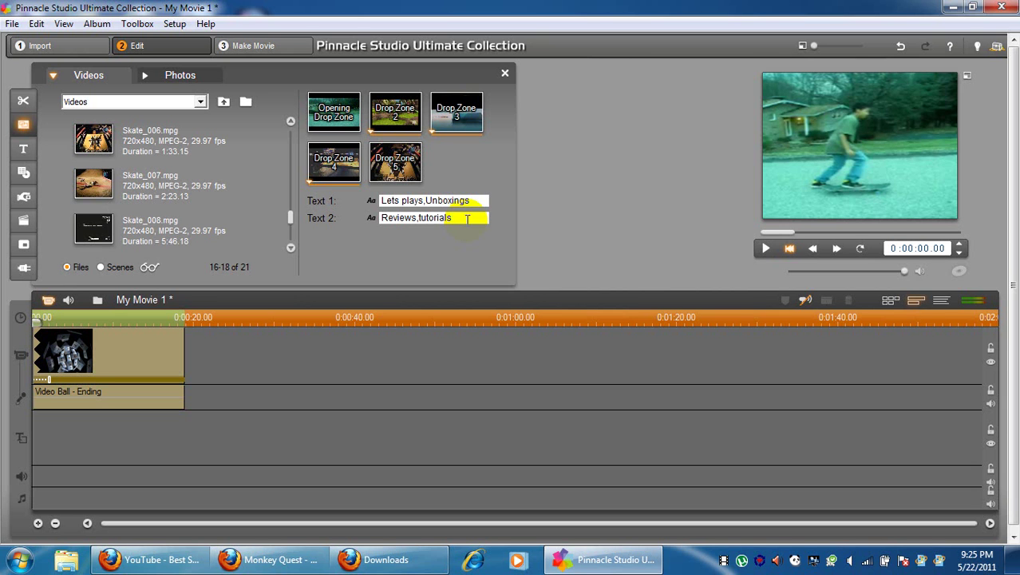
{"action": "left_click", "coordinate": [733, 297]}
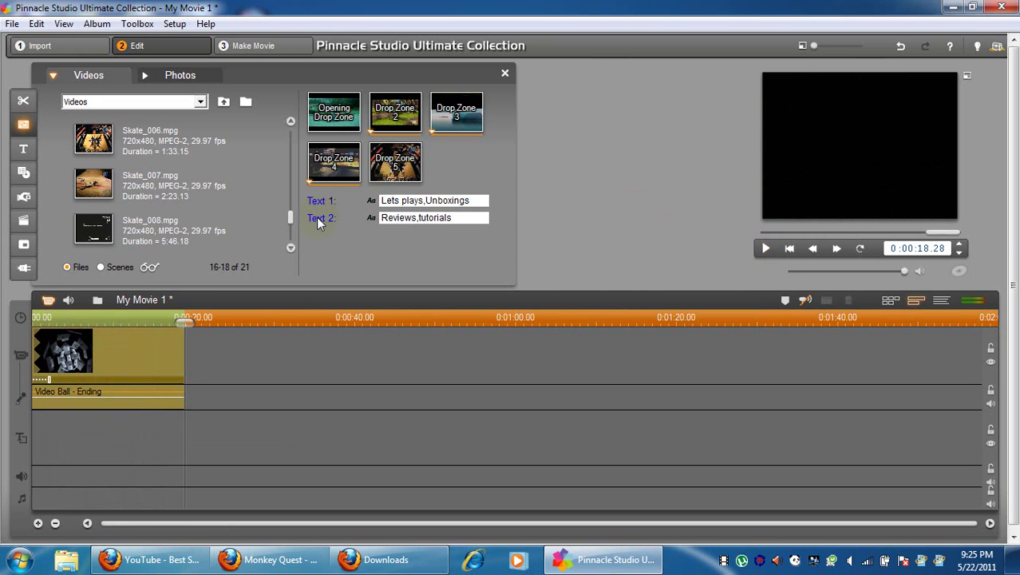
- Look over the title creation and picture-in-picture tools while playing the montage
{"action": "left_click", "coordinate": [23, 149]}
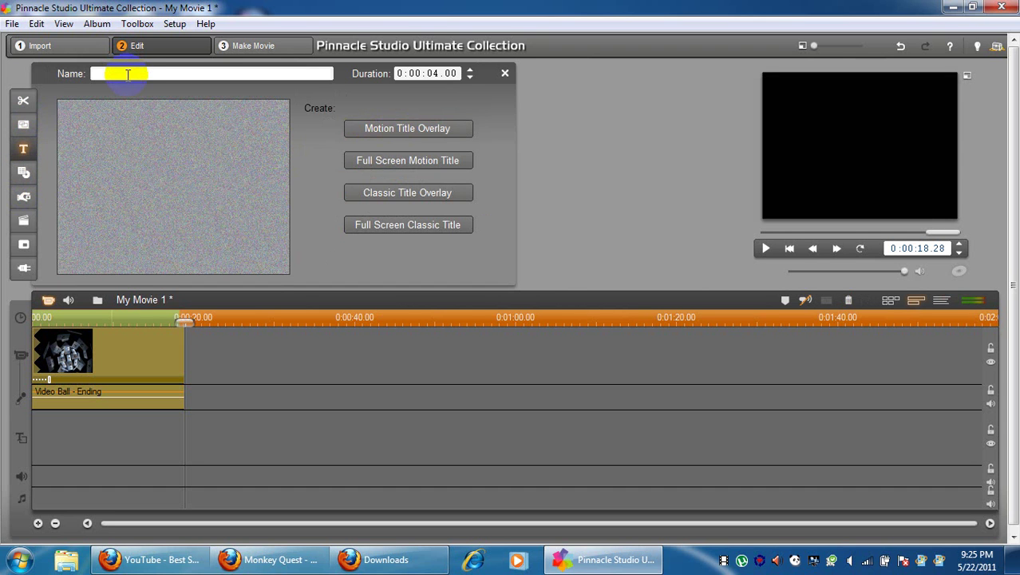
{"action": "key", "text": "space"}
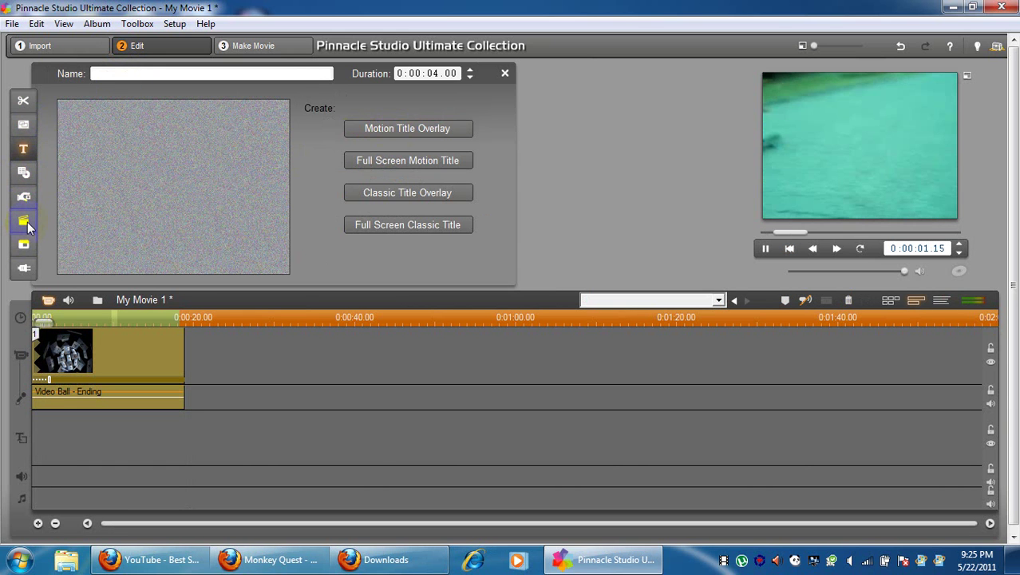
{"action": "left_click", "coordinate": [28, 228]}
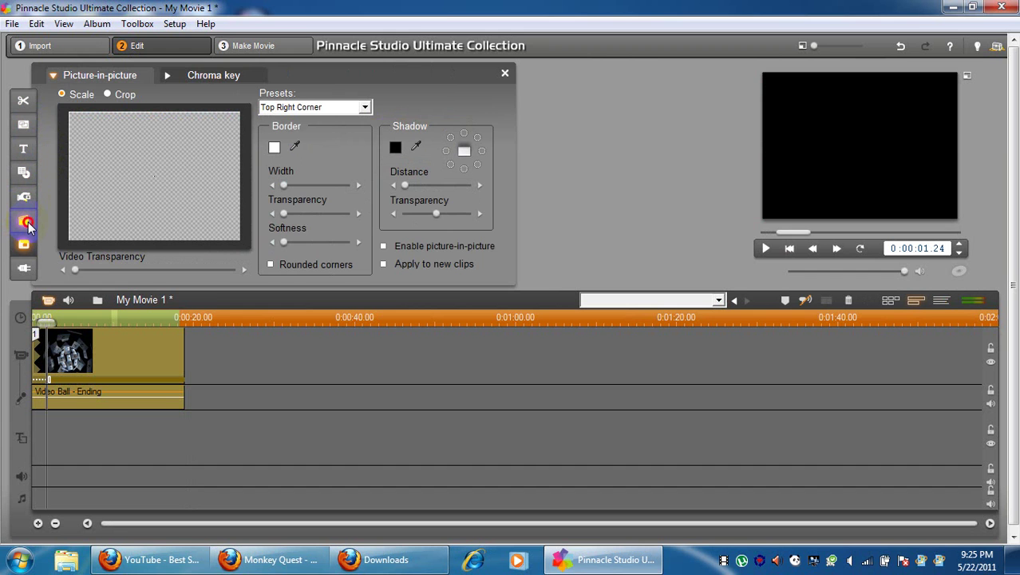
- Look through the SmartMovie, frame grab, disc menu, title, montage, picture-in-picture and video effects tools
{"action": "left_click", "coordinate": [24, 221]}
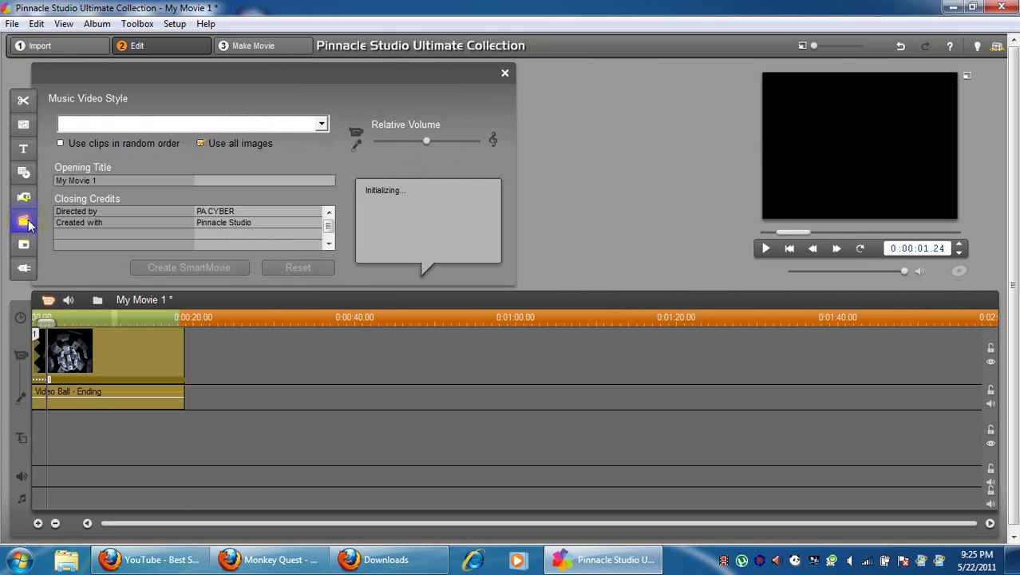
{"action": "left_click", "coordinate": [25, 195]}
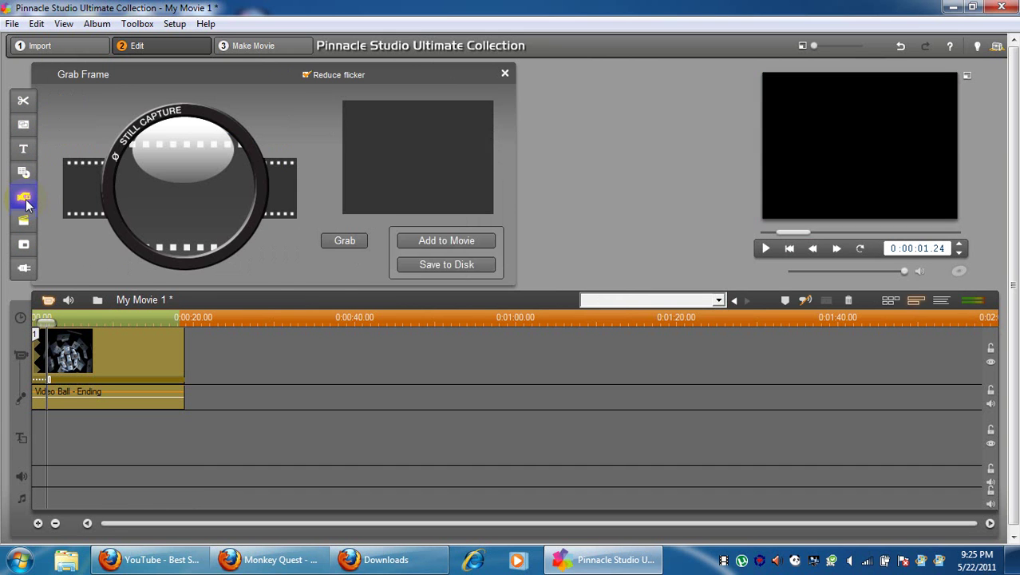
{"action": "left_click", "coordinate": [25, 188]}
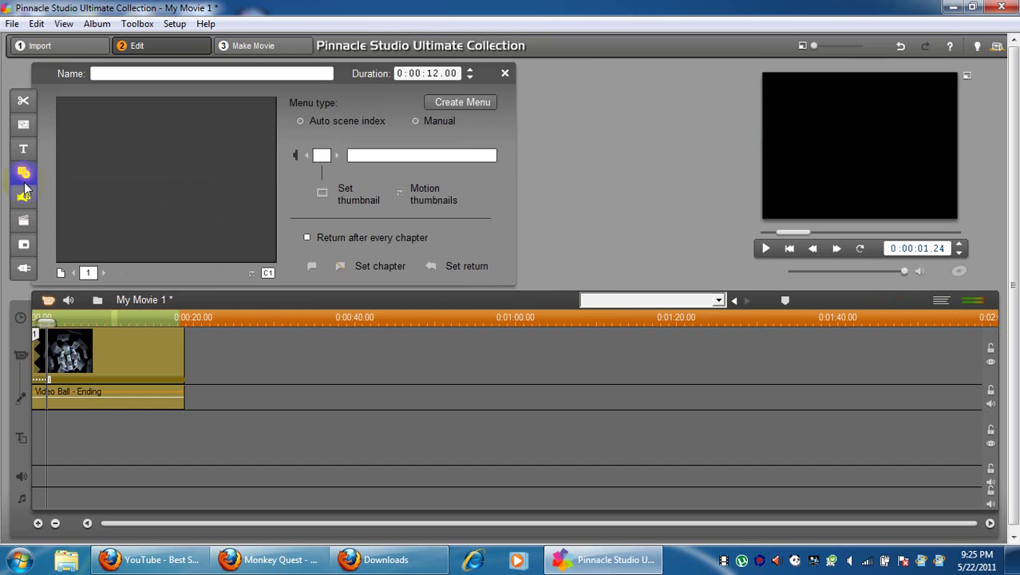
{"action": "left_click", "coordinate": [24, 149]}
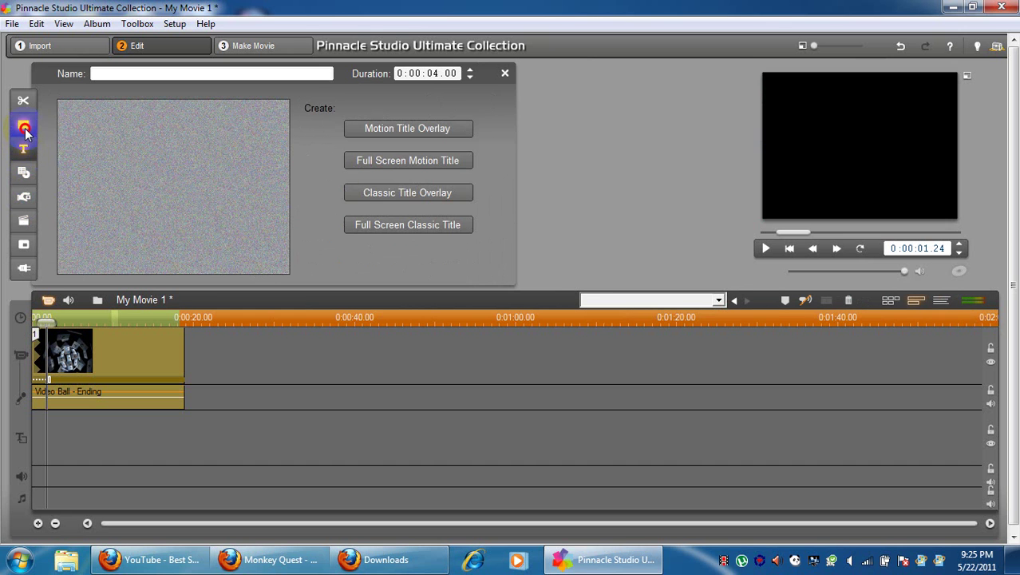
{"action": "left_click", "coordinate": [24, 127]}
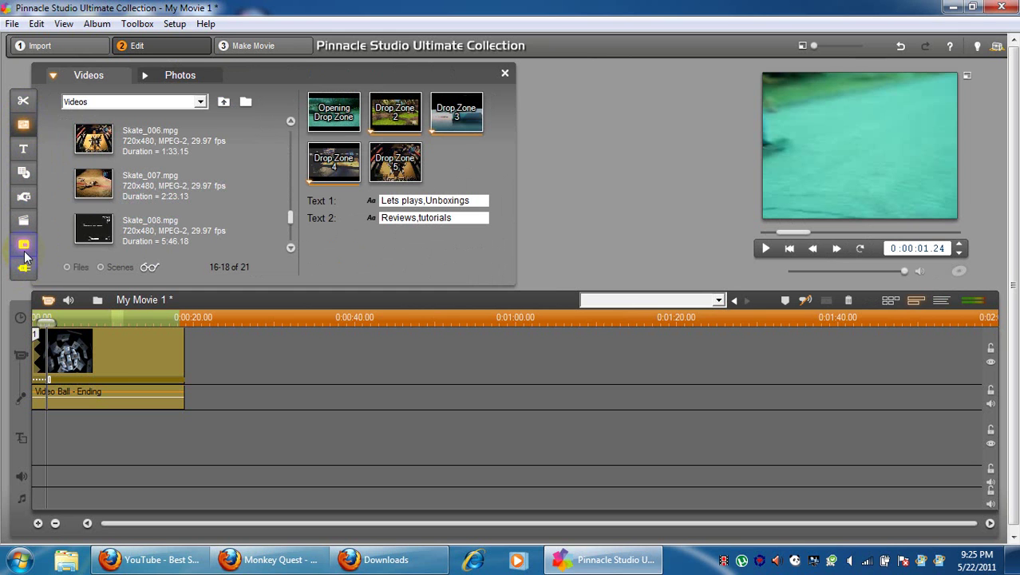
{"action": "left_click", "coordinate": [24, 246]}
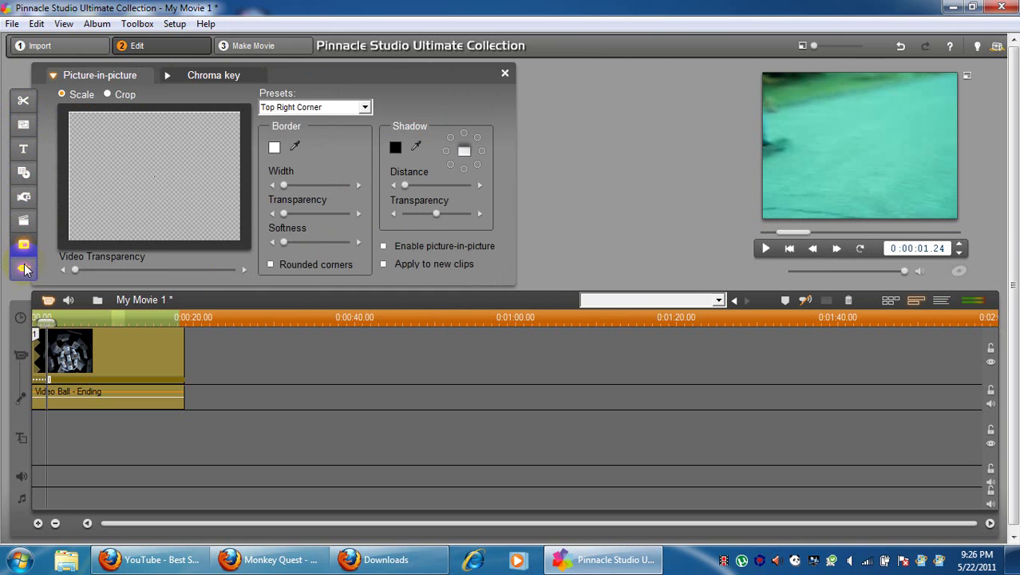
{"action": "left_click", "coordinate": [24, 269]}
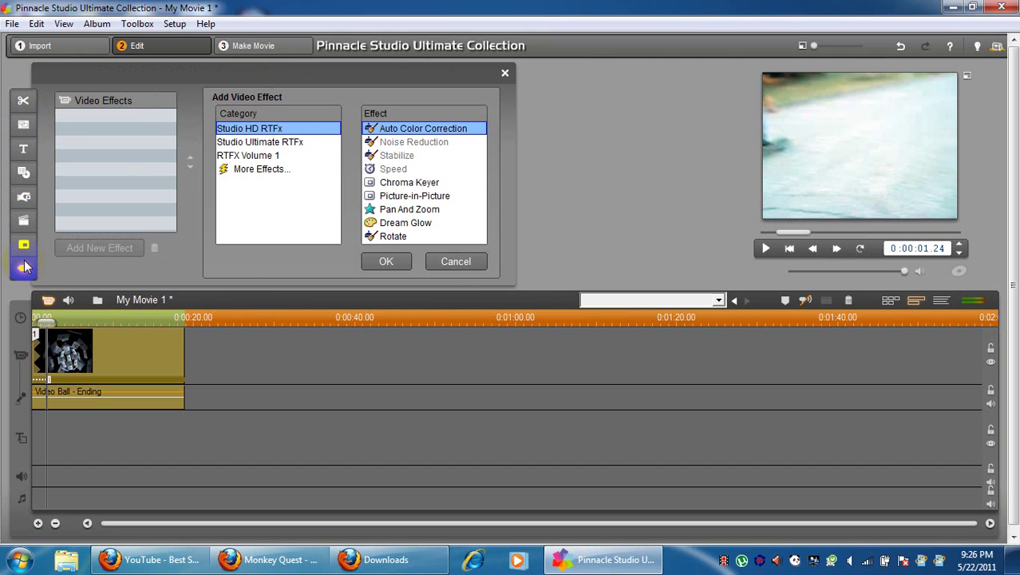
- Start a full screen motion title at the end of the montage clip
{"action": "left_click", "coordinate": [24, 150]}
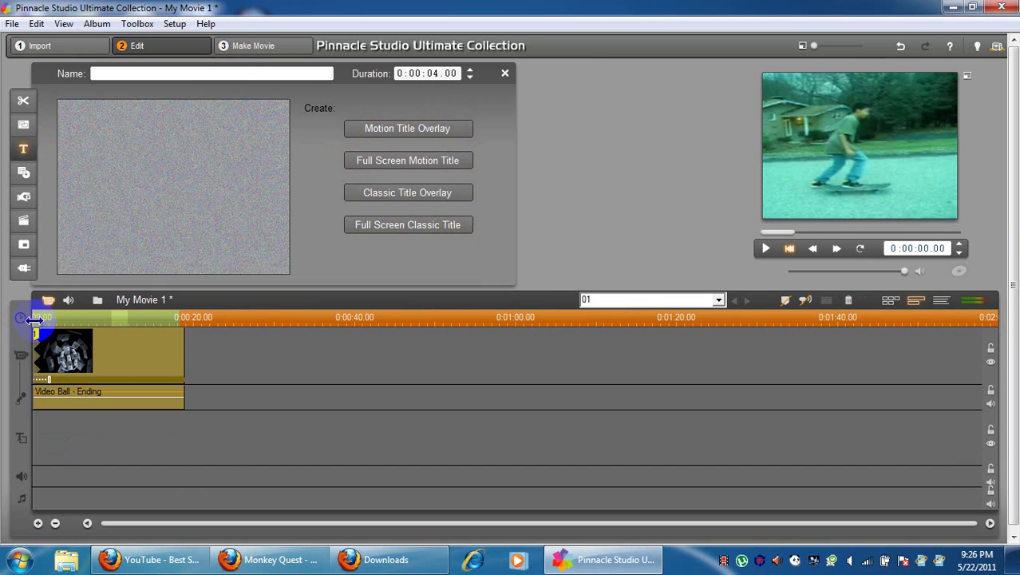
{"action": "left_click_drag", "start_coordinate": [35, 319], "coordinate": [215, 358]}
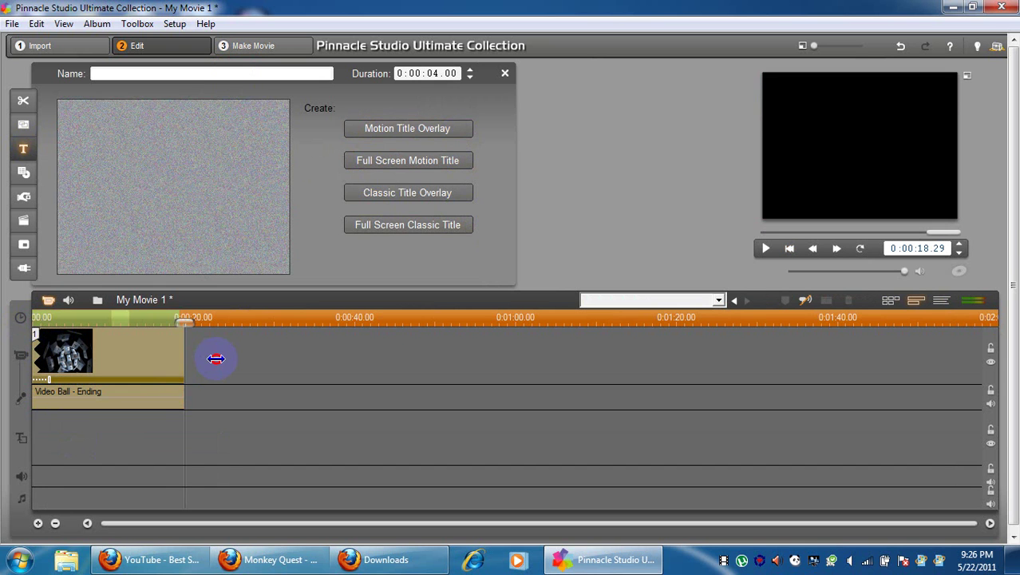
{"action": "left_click", "coordinate": [407, 160]}
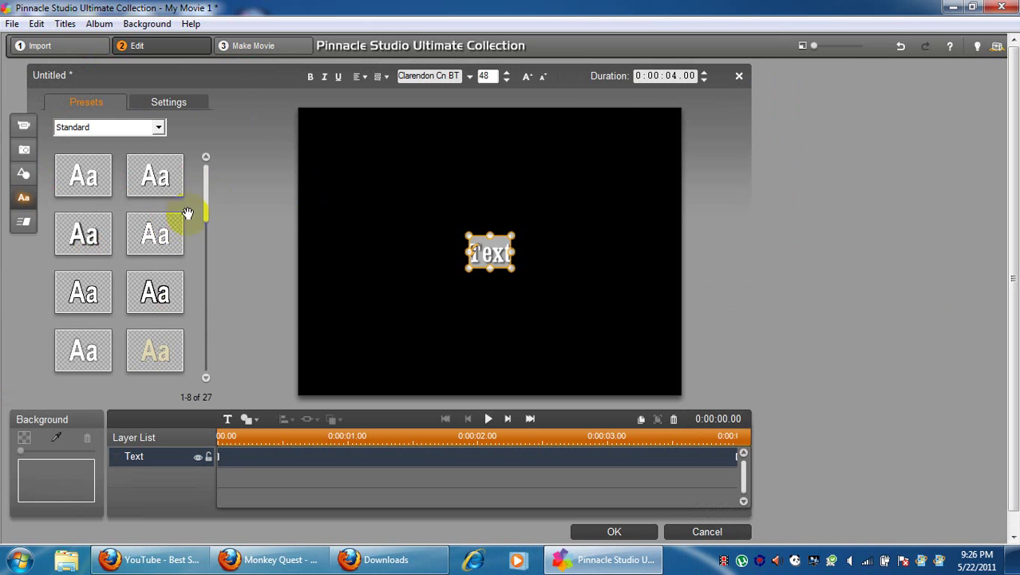
- Browse the title editor's text look presets, miscellaneous objects, video album and motion library
{"action": "left_click_drag", "start_coordinate": [207, 195], "coordinate": [204, 365]}
{"action": "left_click", "coordinate": [198, 460]}
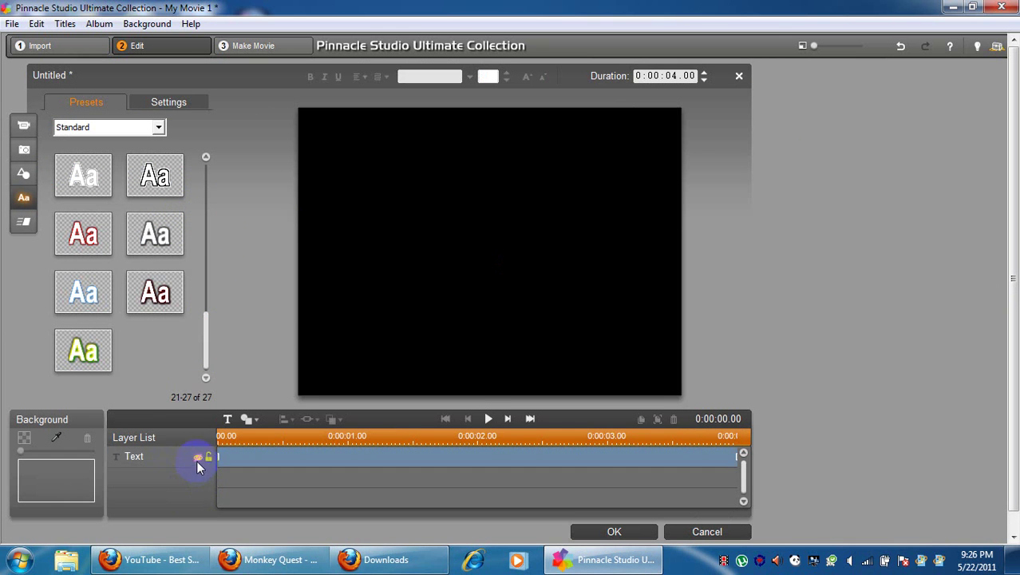
{"action": "left_click", "coordinate": [29, 178]}
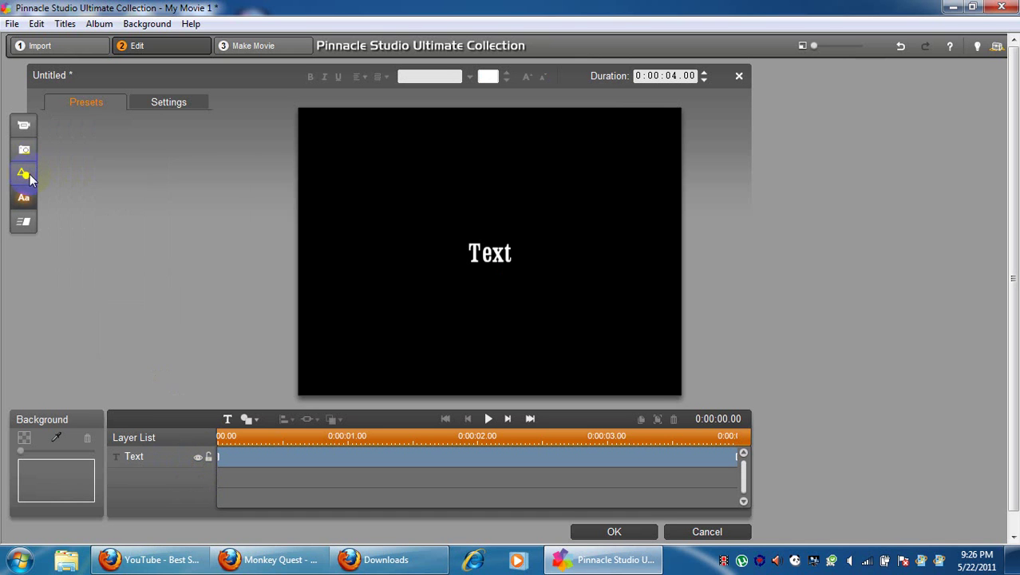
{"action": "left_click_drag", "start_coordinate": [204, 182], "coordinate": [198, 95]}
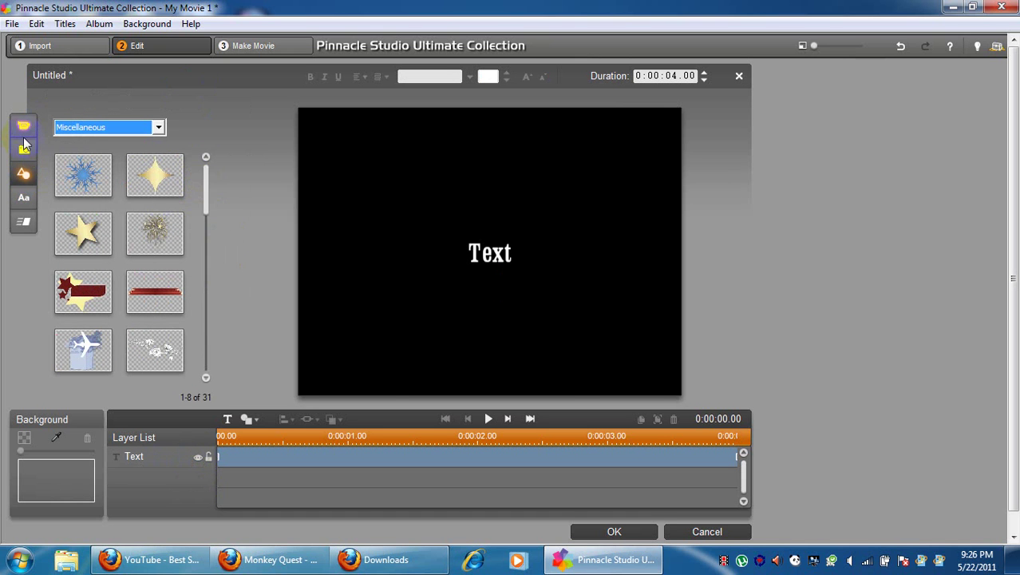
{"action": "left_click", "coordinate": [24, 126]}
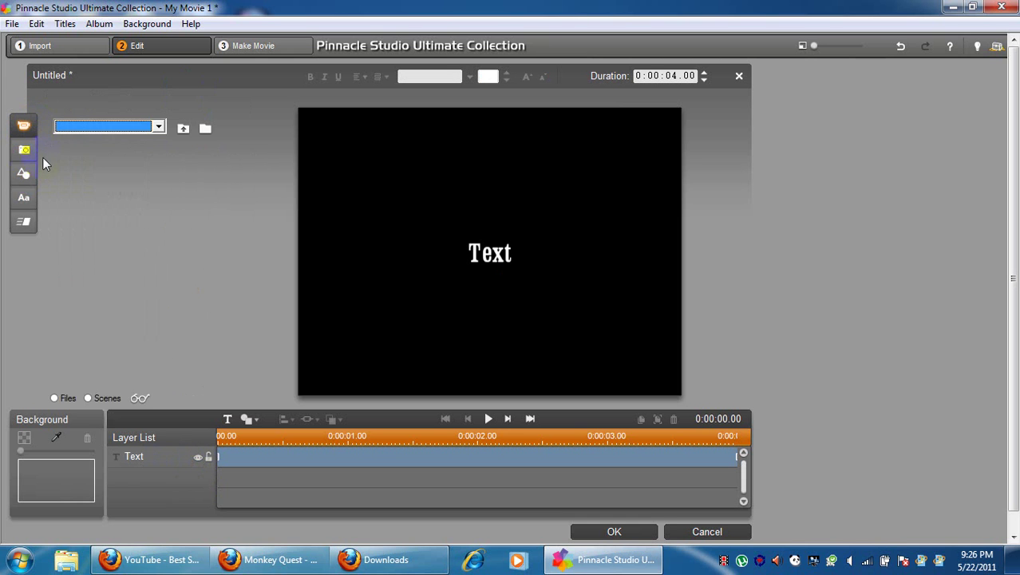
{"action": "left_click", "coordinate": [24, 225]}
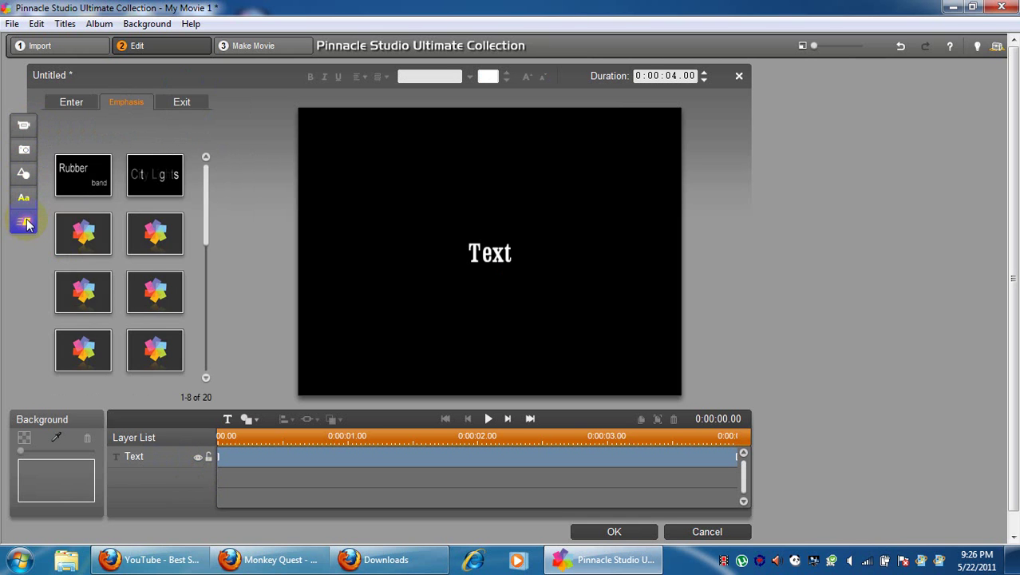
- Try the Random Grow emphasis motion on the title text and play it back
{"action": "left_click_drag", "start_coordinate": [207, 204], "coordinate": [210, 251]}
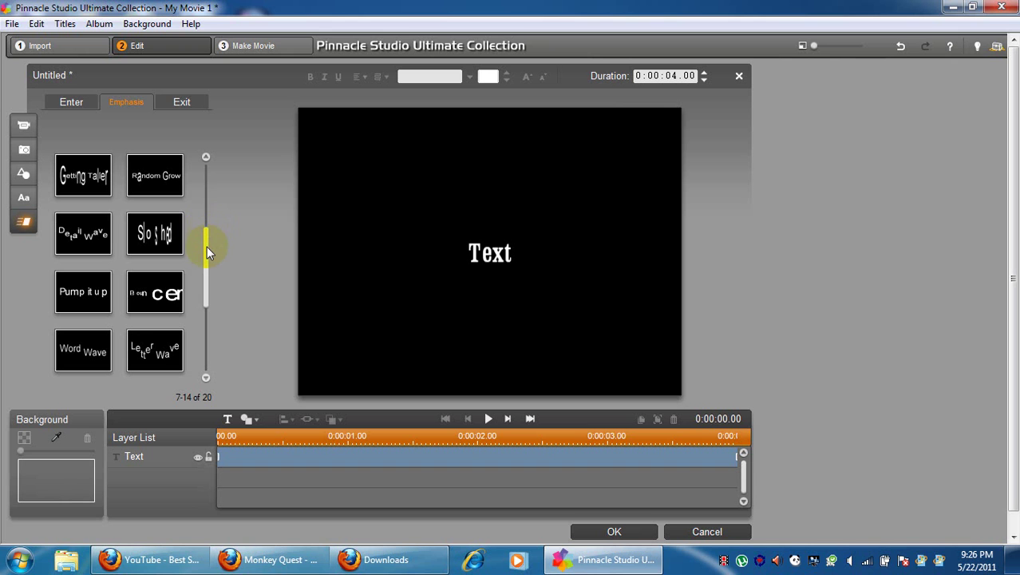
{"action": "left_click", "coordinate": [206, 242]}
{"action": "left_click", "coordinate": [172, 180]}
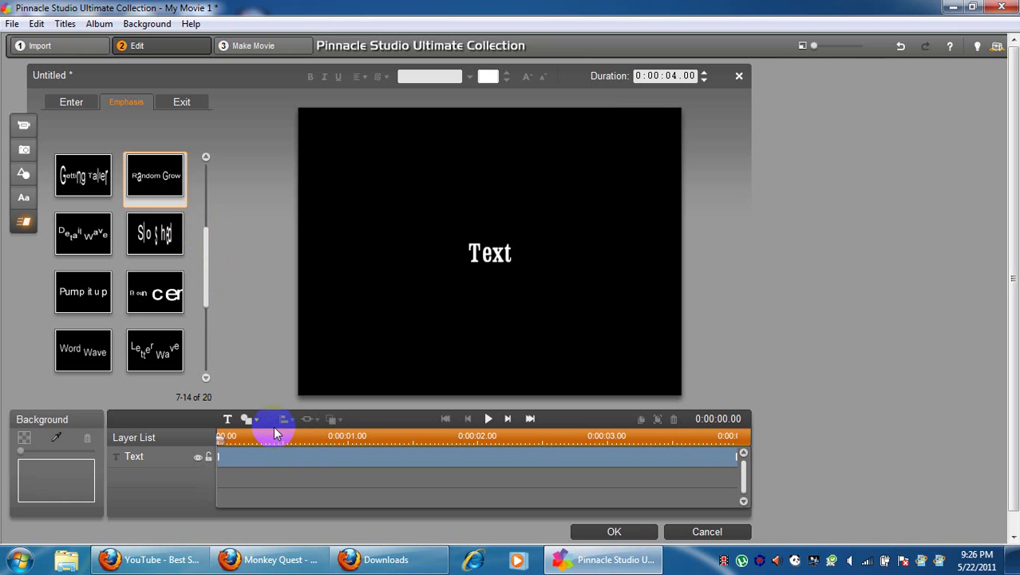
{"action": "left_click", "coordinate": [161, 193]}
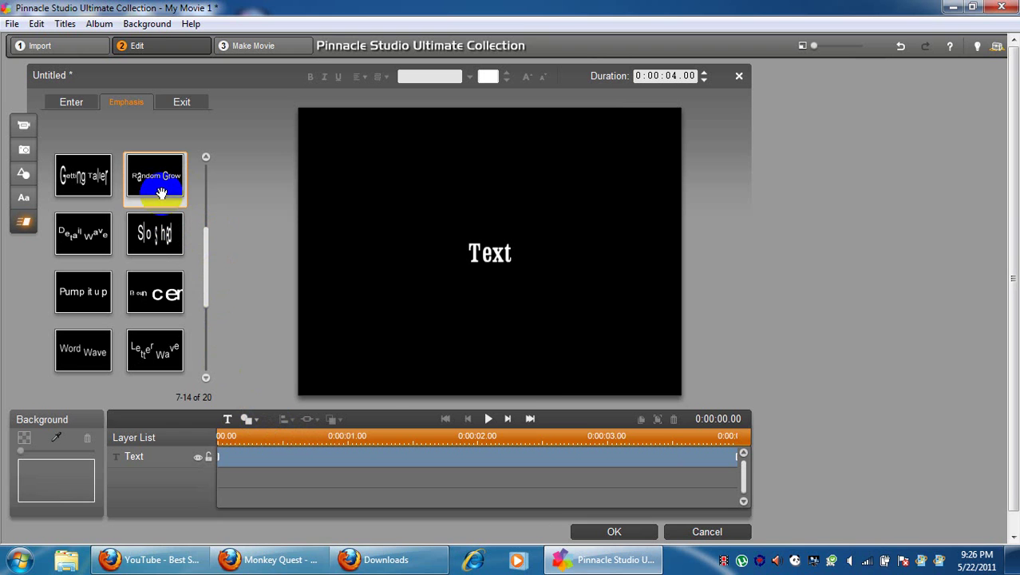
{"action": "left_click", "coordinate": [489, 419]}
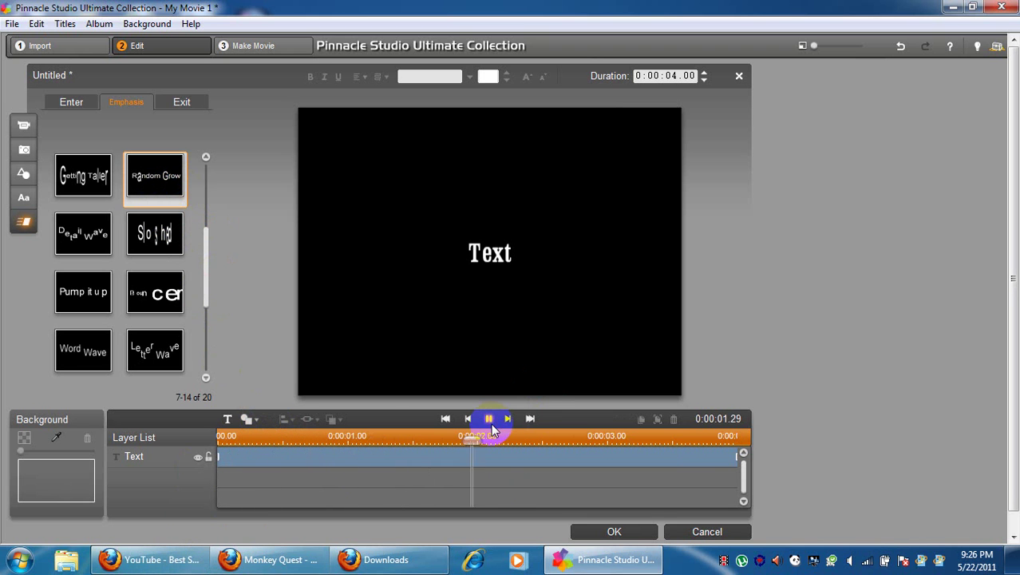
{"action": "left_click", "coordinate": [163, 187]}
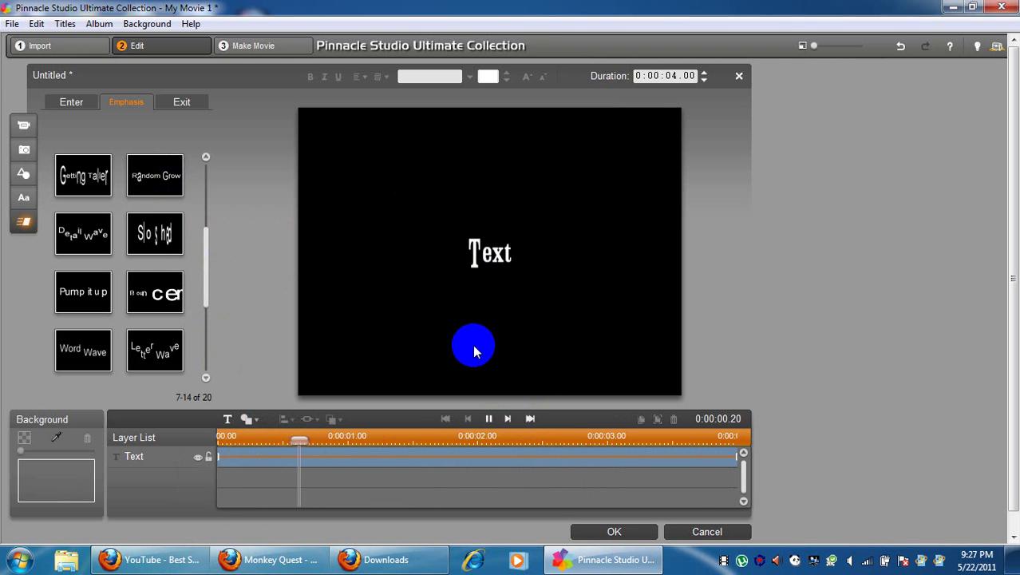
{"action": "left_click", "coordinate": [178, 236]}
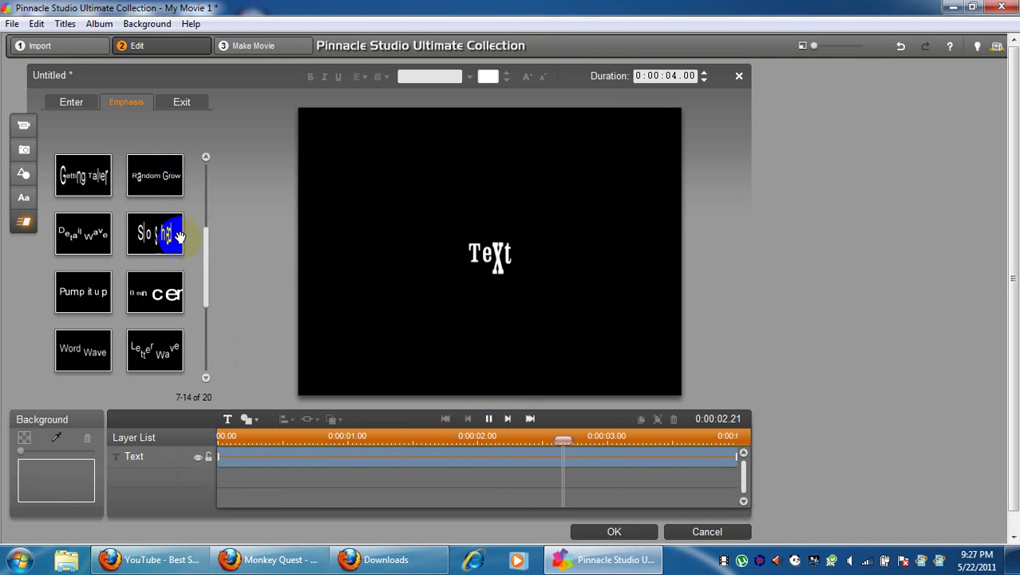
- Try the Giggle Letters and Line Pulse emphasis motions on the title text
{"action": "mouse_move", "coordinate": [205, 240]}
{"action": "left_mouse_down"}
{"action": "mouse_move", "coordinate": [205, 200]}
{"action": "mouse_move", "coordinate": [203, 222]}
{"action": "left_mouse_up"}
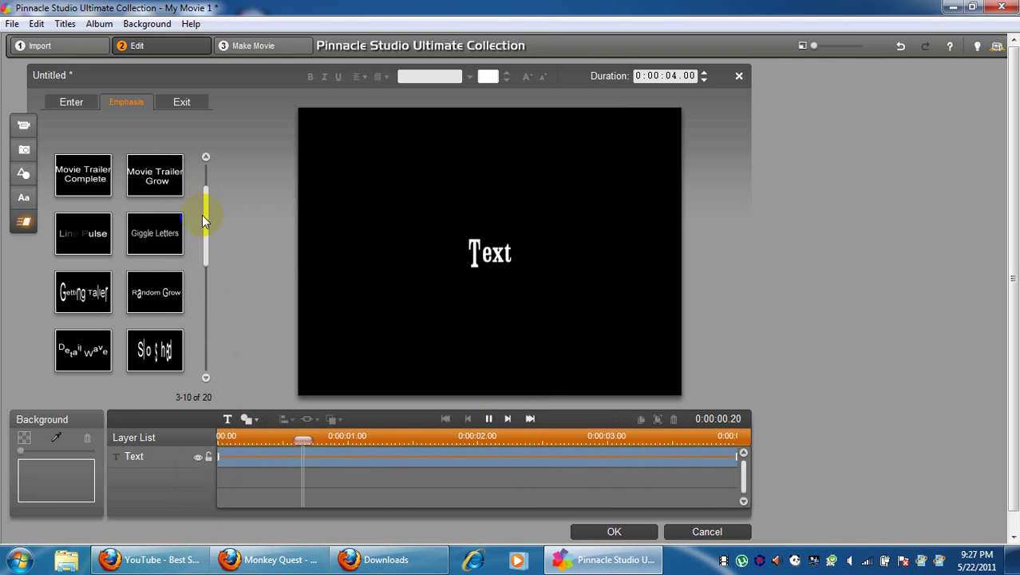
{"action": "left_click", "coordinate": [171, 254]}
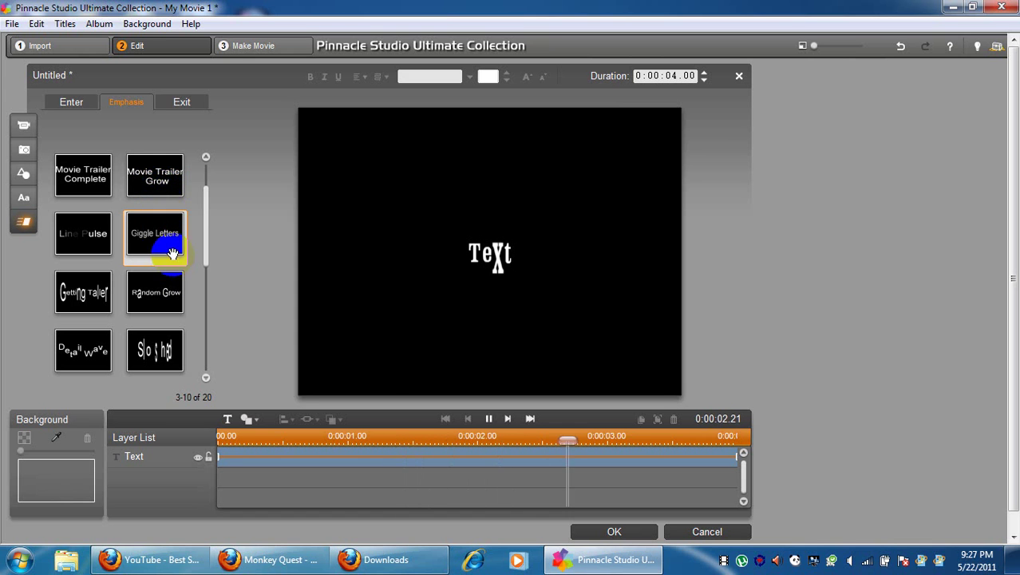
{"action": "left_click", "coordinate": [158, 254]}
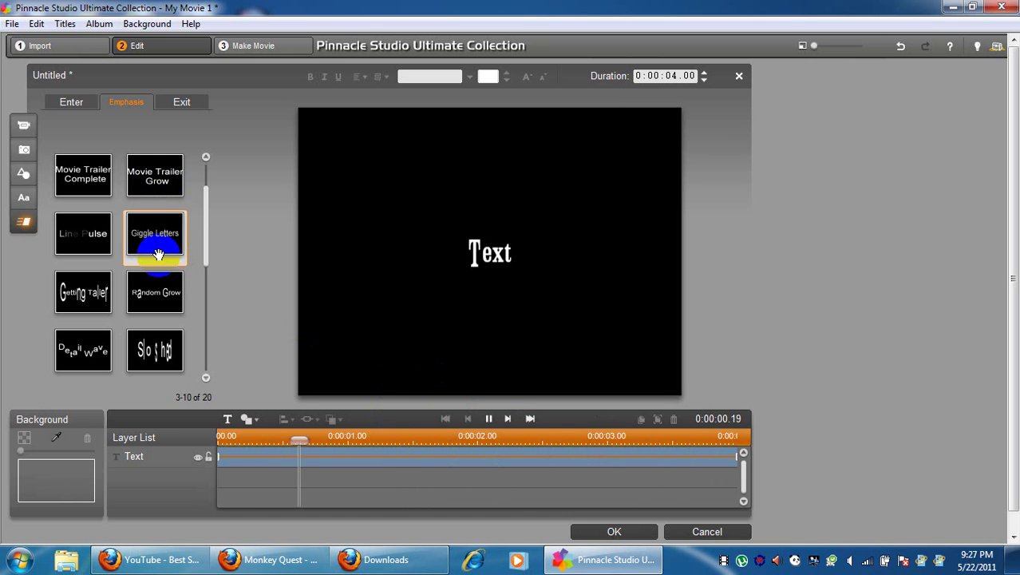
{"action": "left_click", "coordinate": [495, 266]}
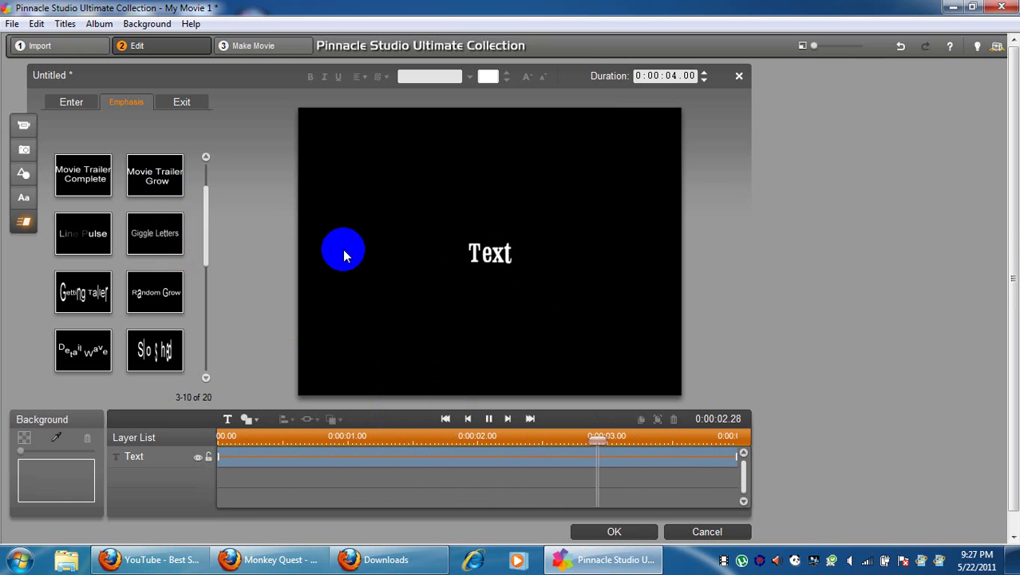
{"action": "left_click_drag", "start_coordinate": [204, 234], "coordinate": [201, 223]}
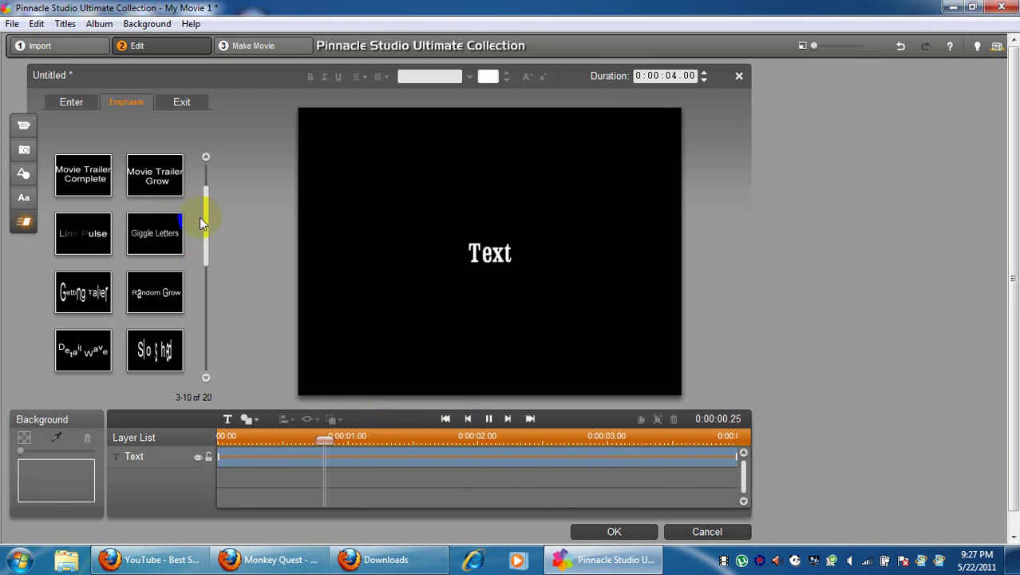
{"action": "left_click_drag", "start_coordinate": [85, 231], "coordinate": [481, 250]}
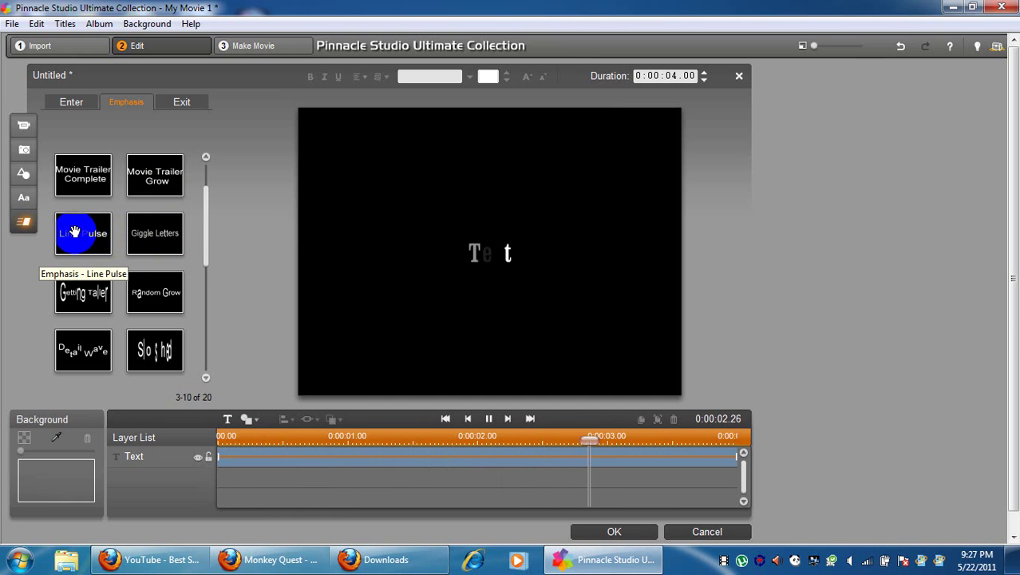
- Try the Detail Wave emphasis motion on the title text
{"action": "left_click", "coordinate": [83, 349]}
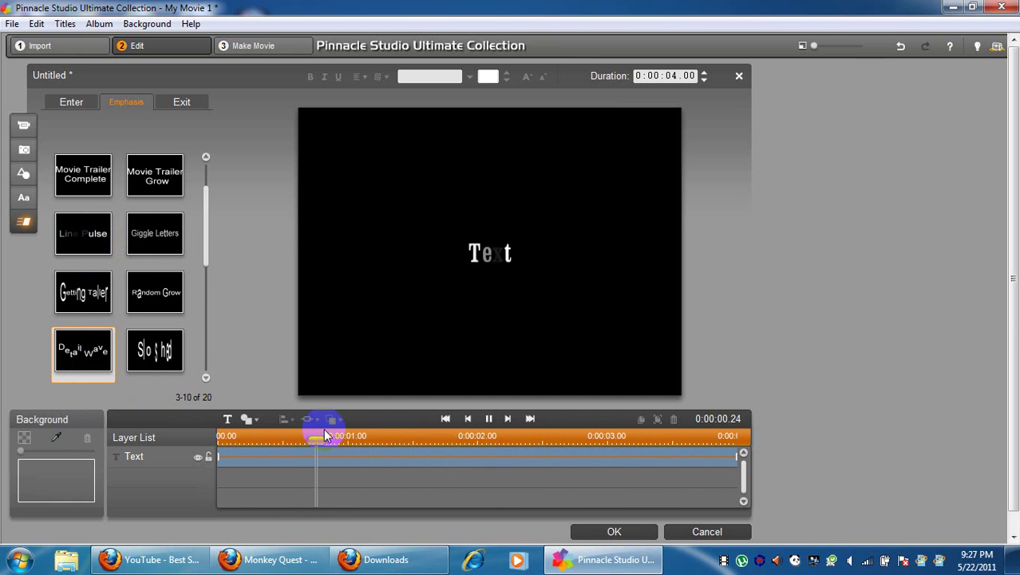
{"action": "left_click", "coordinate": [440, 297]}
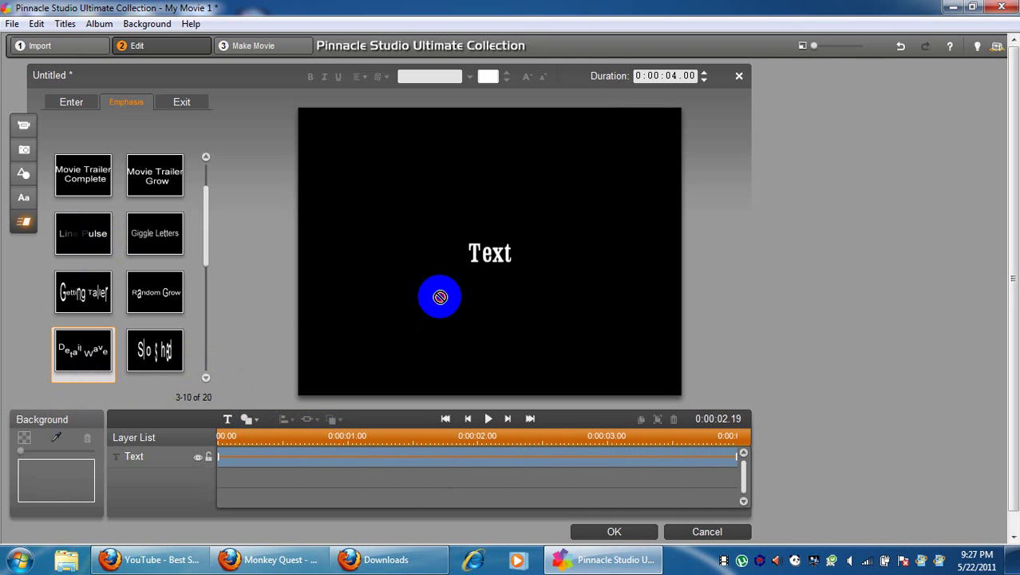
{"action": "left_click", "coordinate": [498, 261]}
{"action": "left_click", "coordinate": [507, 261]}
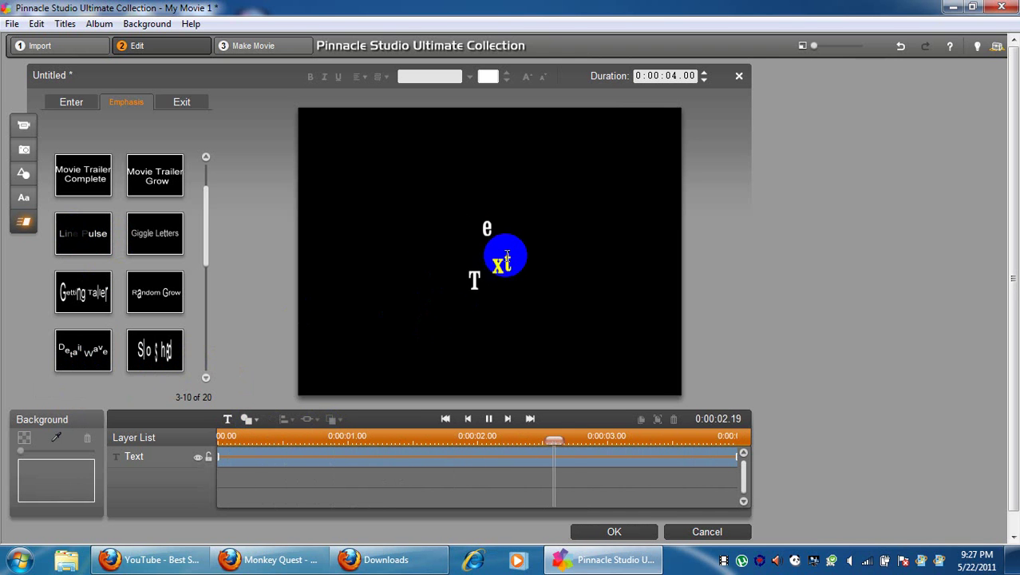
- Replace the title text's emphasis motion with Movie Trailer Grow
{"action": "scroll", "coordinate": [213, 215], "scroll_direction": "up", "scroll_amount": 1}
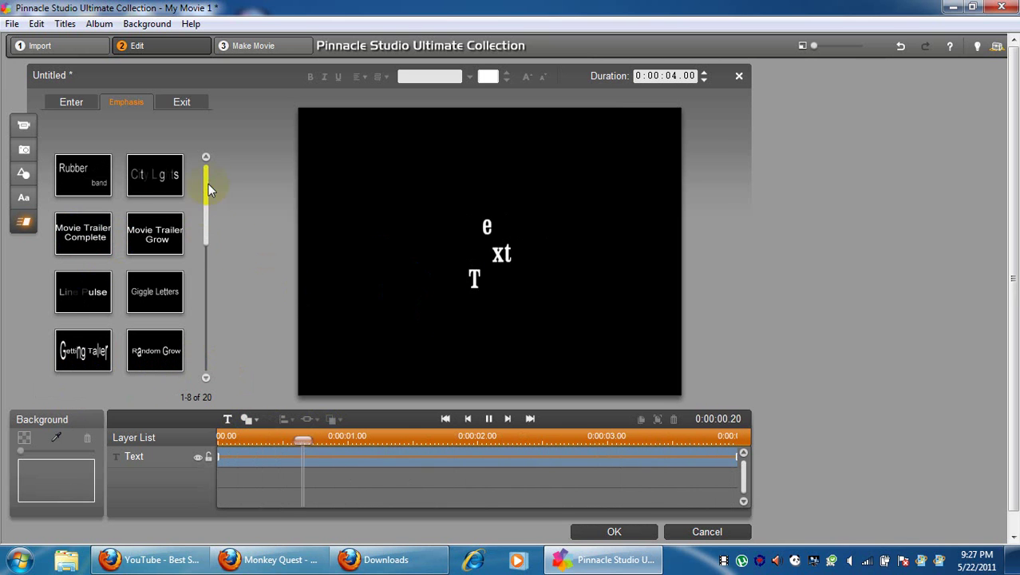
{"action": "left_click_drag", "start_coordinate": [155, 174], "coordinate": [479, 250]}
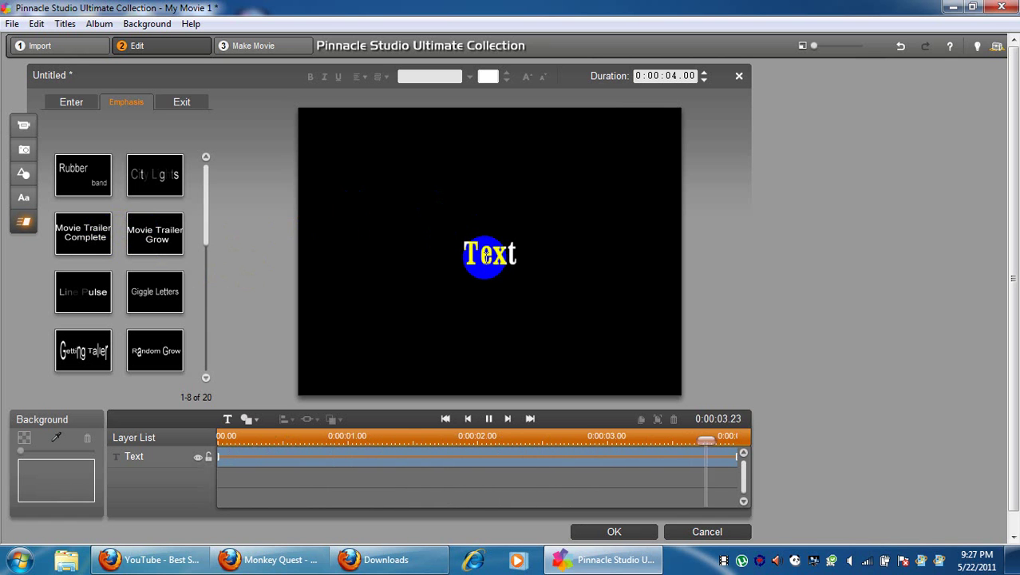
- Rename the text layer in the title's layer list to the creator's screen name
{"action": "left_click", "coordinate": [158, 457]}
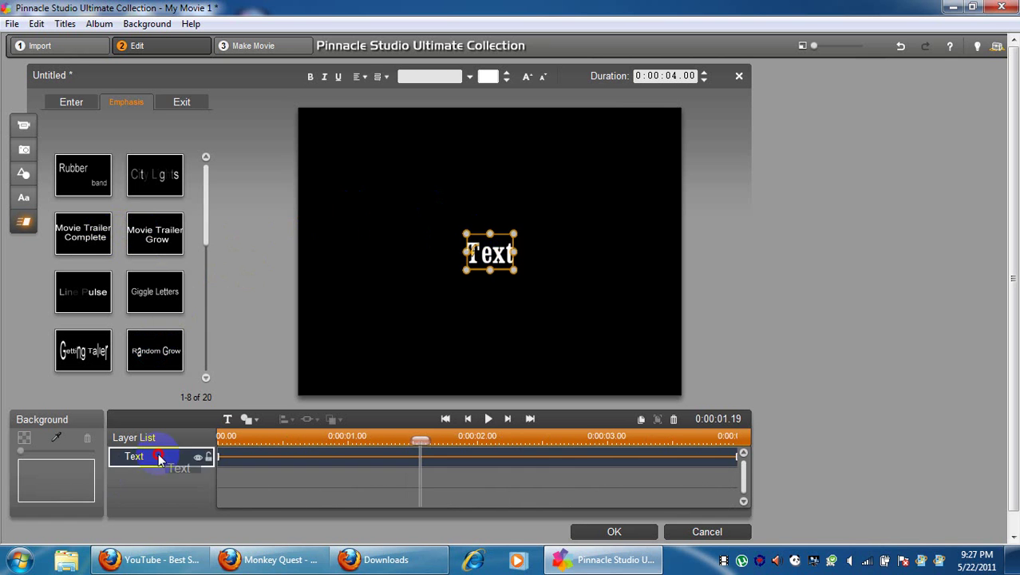
{"action": "double_click", "coordinate": [155, 456]}
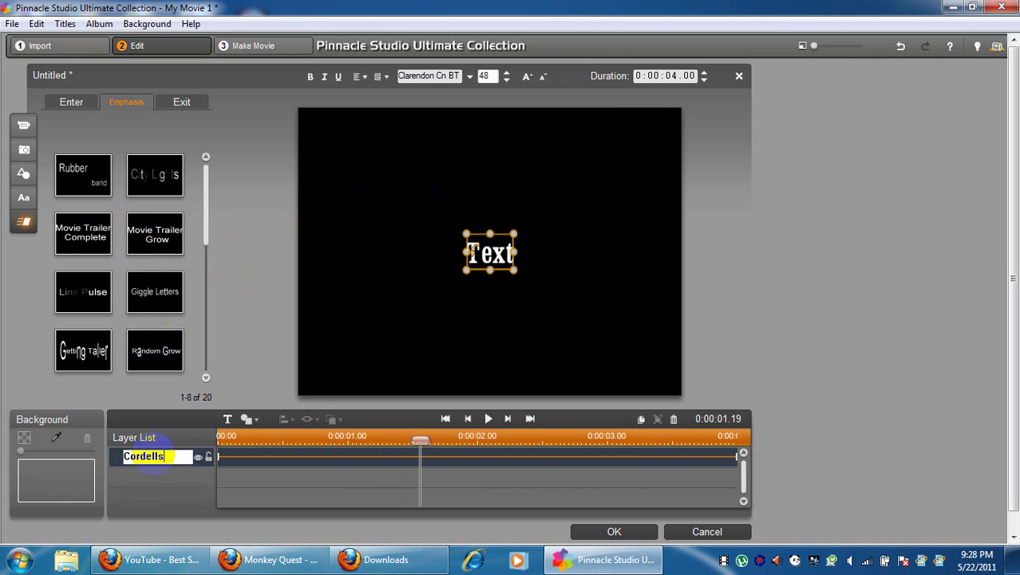
{"action": "type", "text": "Cordellscool"}
{"action": "key", "text": "Return"}
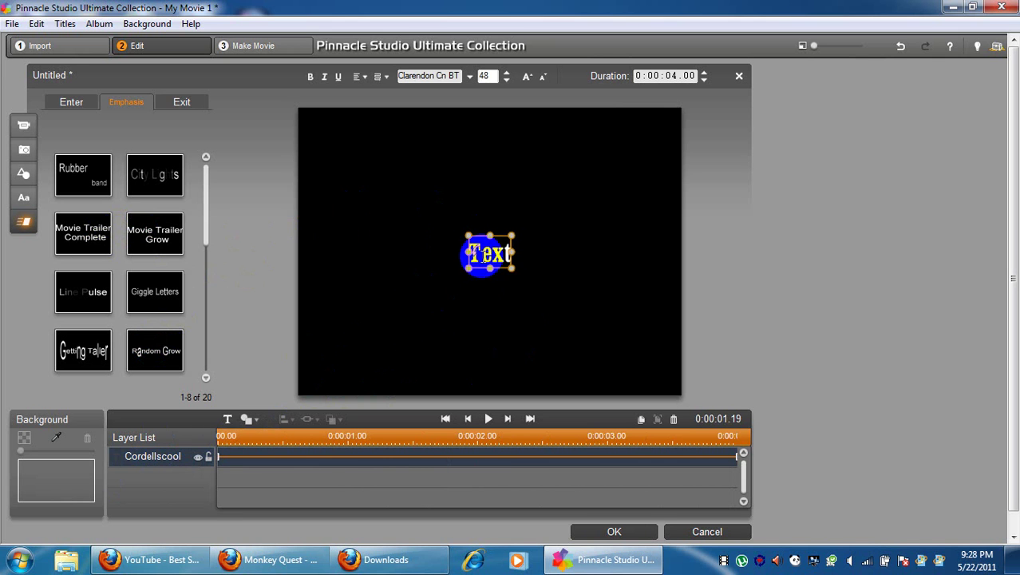
- Stretch the title text to about three times its width and move it back toward the frame's center
{"action": "left_click_drag", "start_coordinate": [509, 252], "coordinate": [603, 253]}
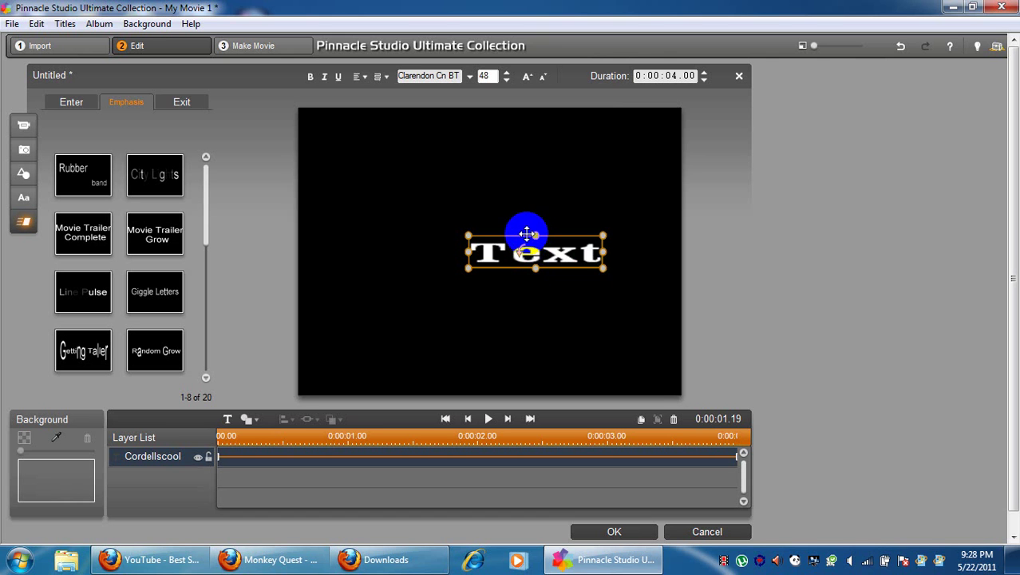
{"action": "left_click_drag", "start_coordinate": [527, 233], "coordinate": [471, 244]}
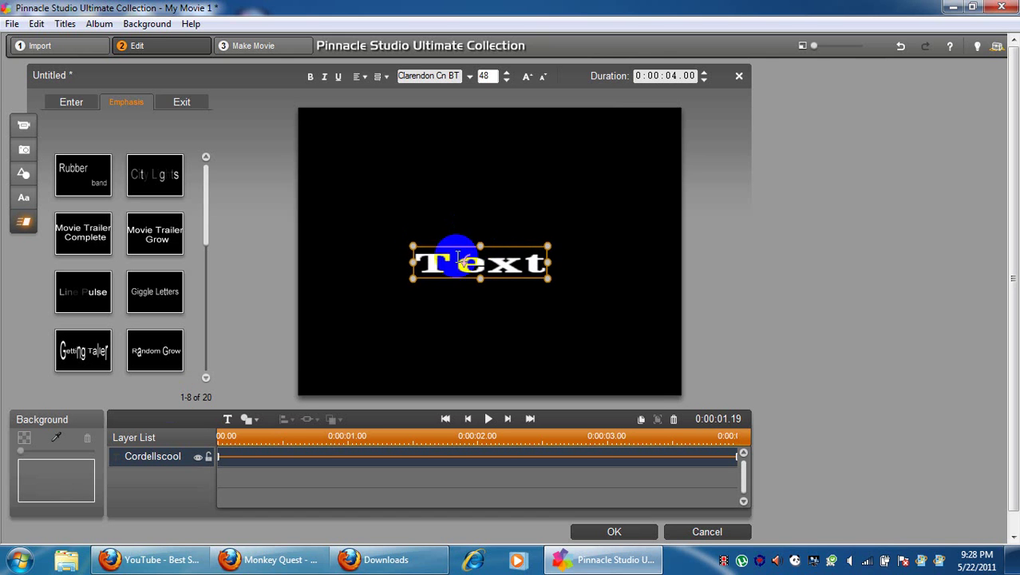
- Try locking and unlocking the title's text layer in the layer list
{"action": "left_click", "coordinate": [209, 456]}
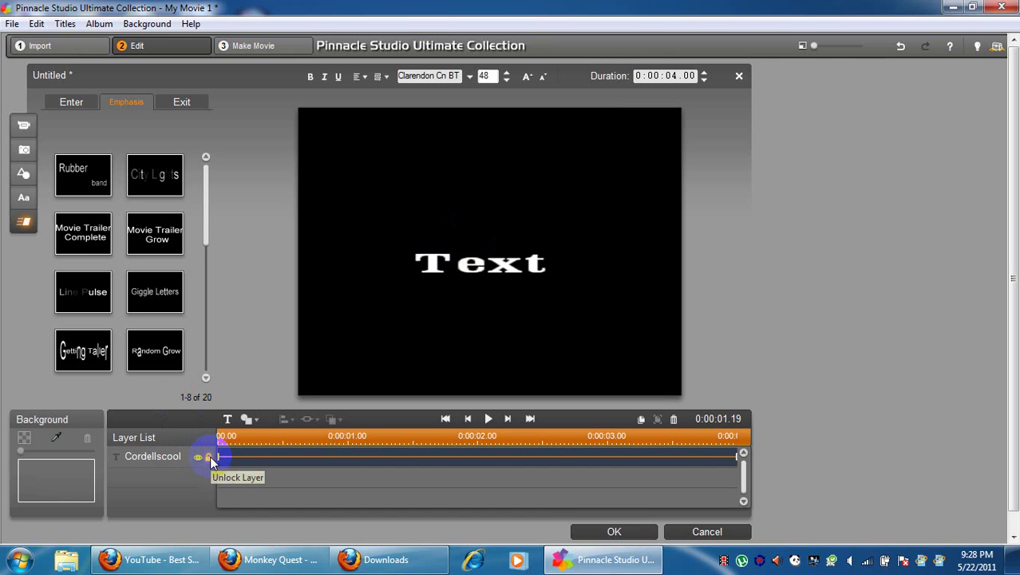
{"action": "left_click", "coordinate": [202, 455]}
{"action": "left_click", "coordinate": [200, 456]}
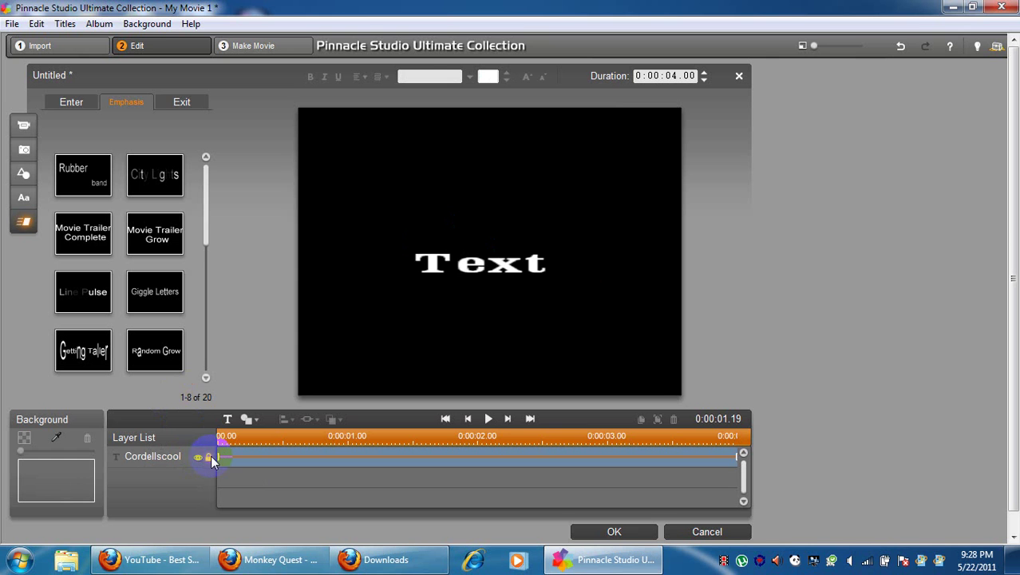
{"action": "left_click", "coordinate": [209, 456]}
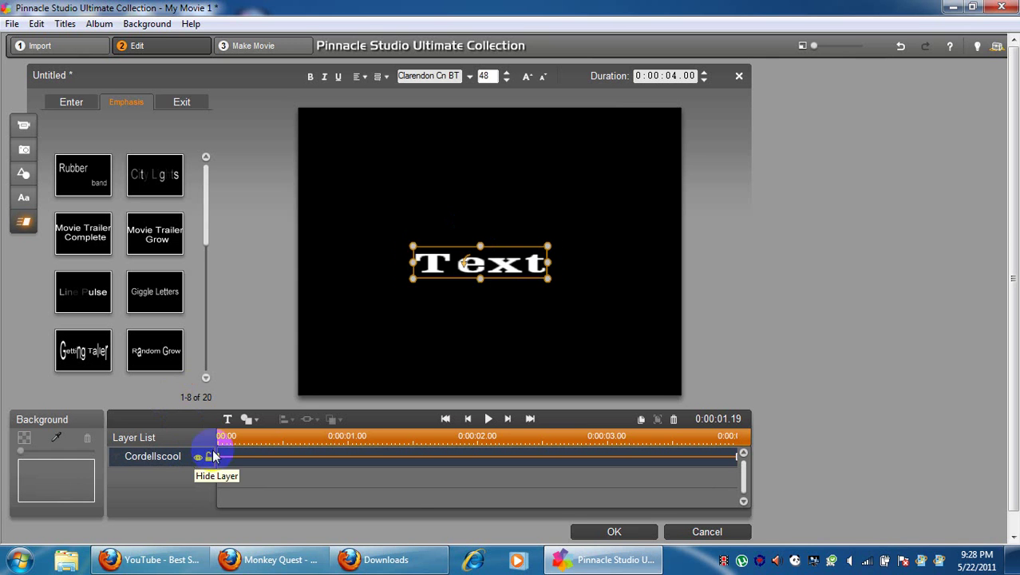
- Add a second text layer, and replace the stretched title text with the creator's screen name, nudged slightly right in the frame
{"action": "left_click", "coordinate": [227, 418]}
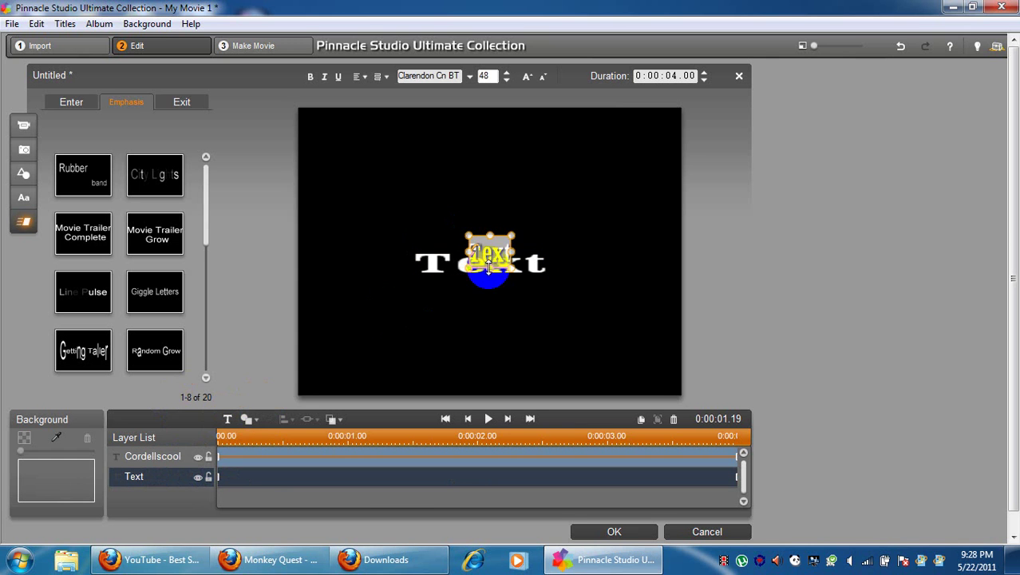
{"action": "left_click_drag", "start_coordinate": [497, 254], "coordinate": [520, 272]}
{"action": "key", "text": "BackSpace"}
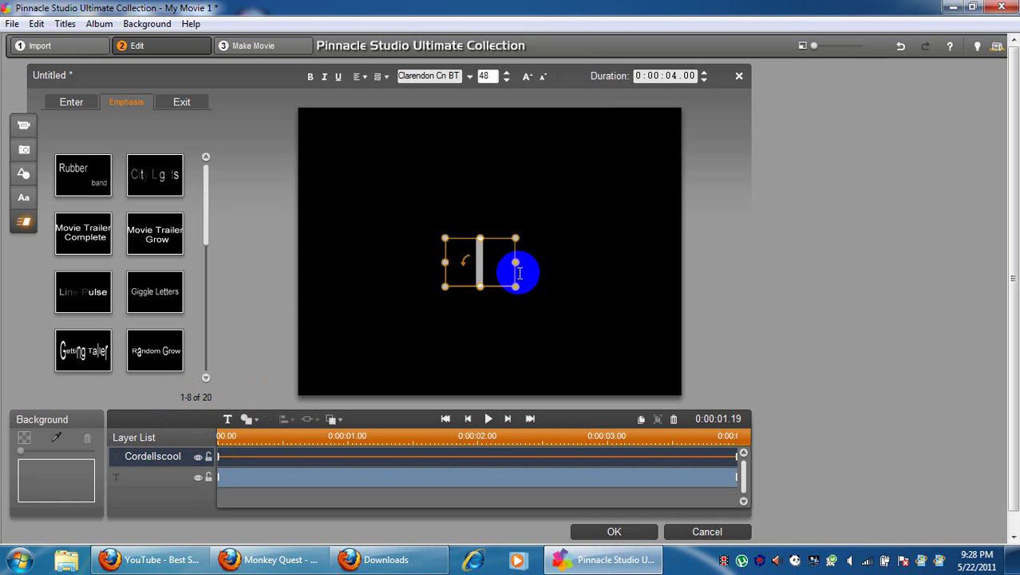
{"action": "type", "text": "Cordellscool"}
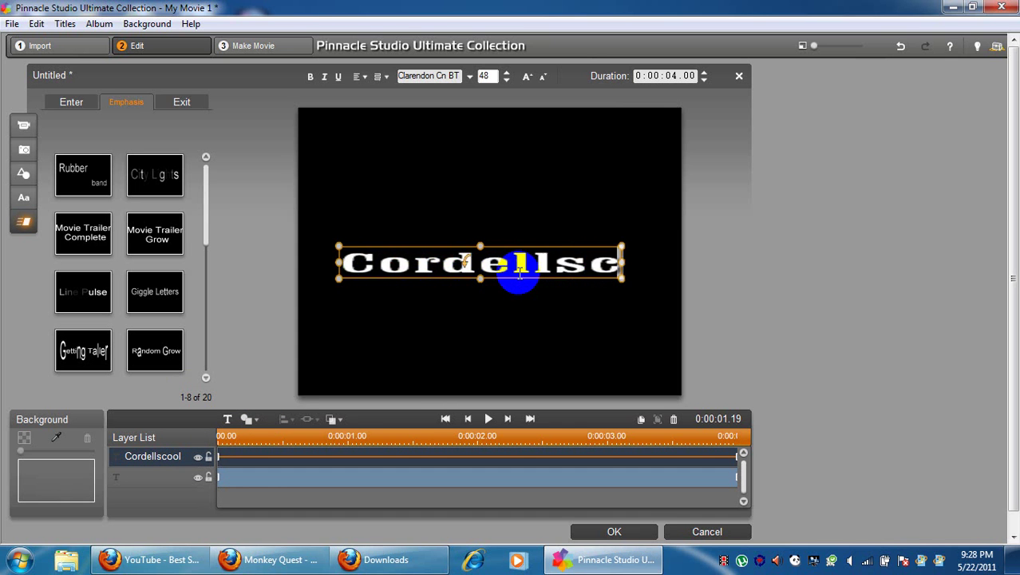
{"action": "key", "text": "Return"}
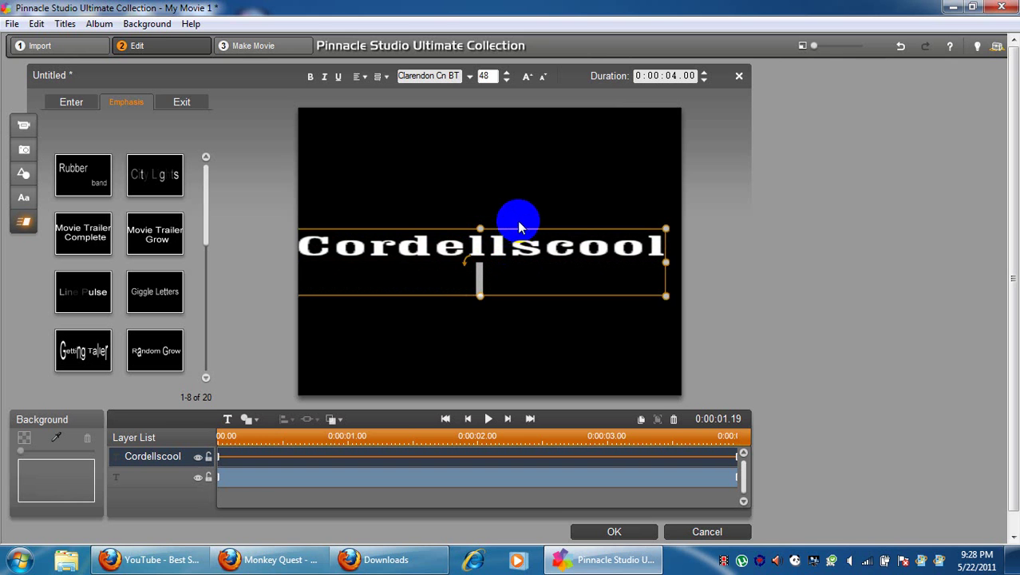
{"action": "left_click_drag", "start_coordinate": [520, 226], "coordinate": [536, 226]}
{"action": "left_click", "coordinate": [508, 324]}
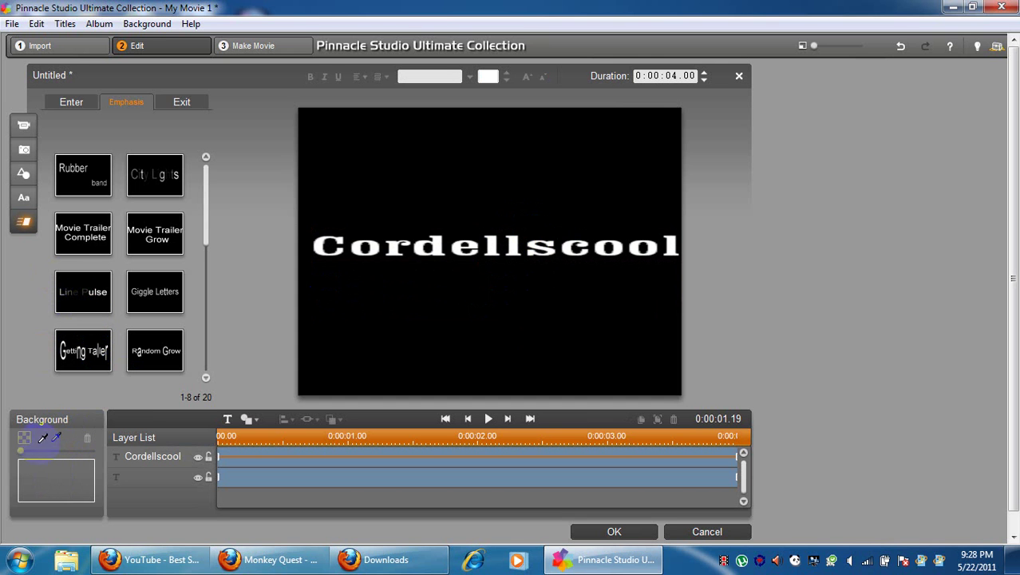
- Set the title's background to solid black
{"action": "left_click", "coordinate": [24, 441]}
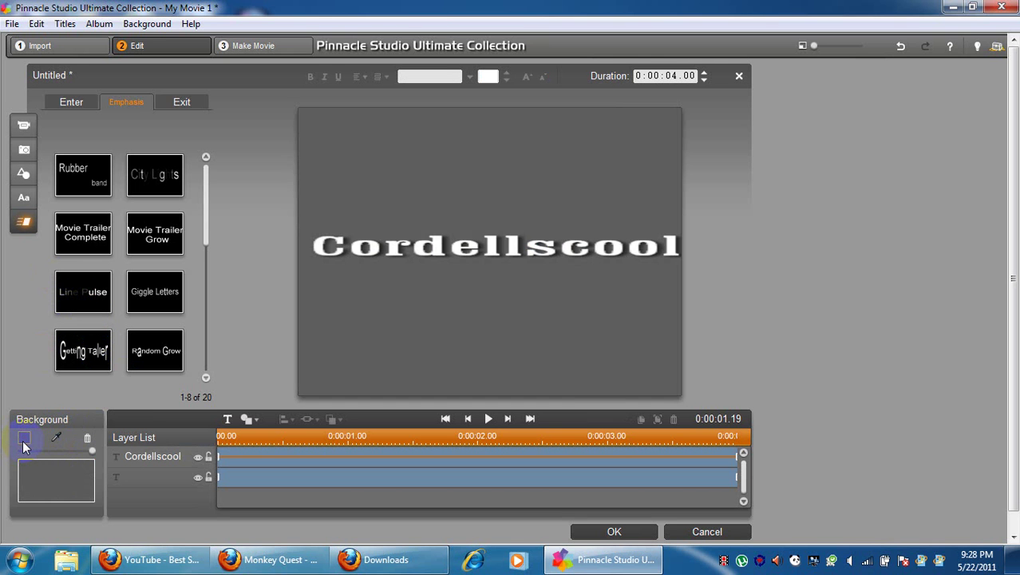
{"action": "left_click", "coordinate": [24, 443]}
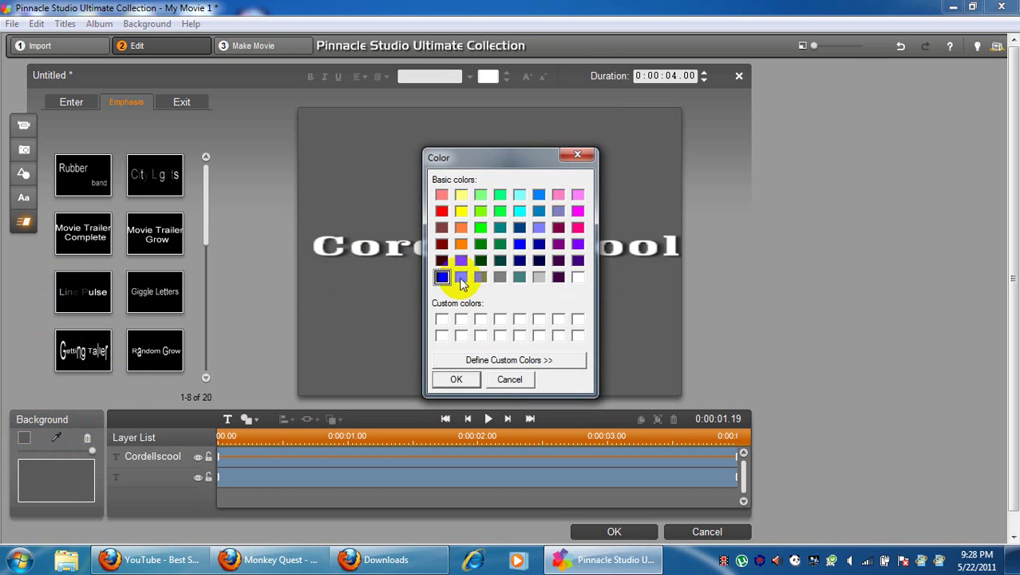
{"action": "left_click", "coordinate": [442, 280]}
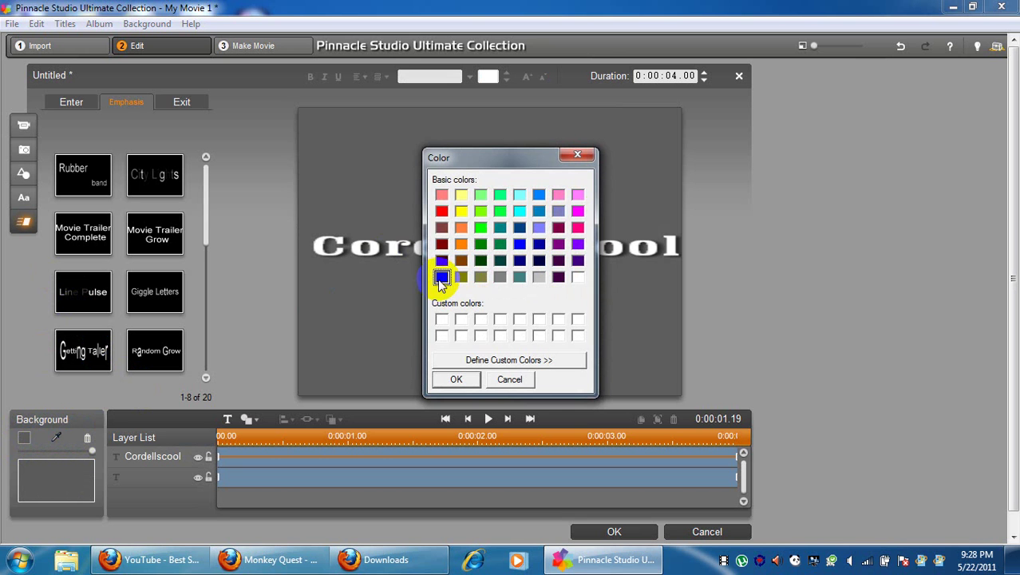
{"action": "left_click", "coordinate": [456, 379]}
{"action": "left_click", "coordinate": [56, 441]}
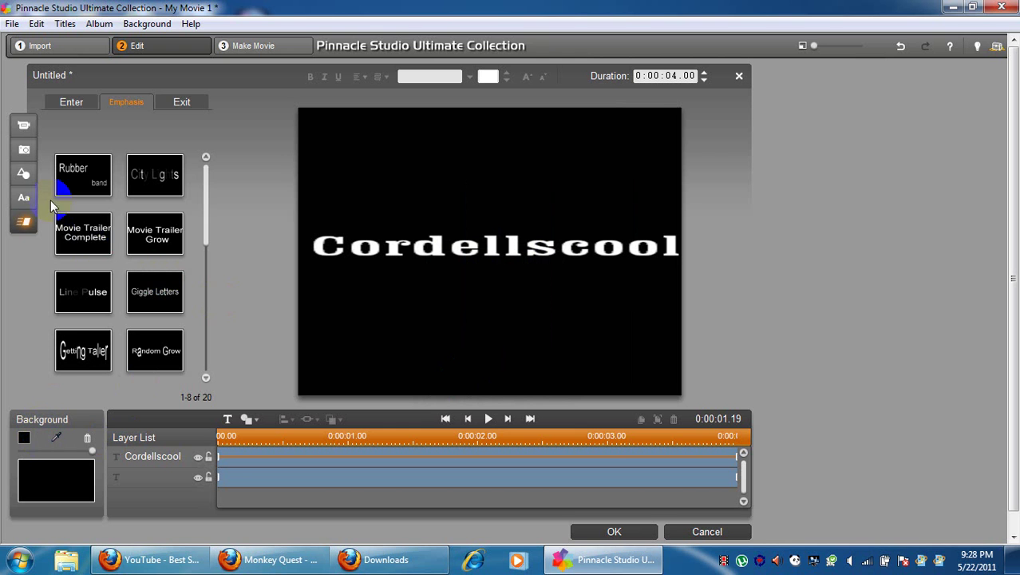
- Apply the last Standard text preset, the yellow-green glow, to the title text and accept the finished title
{"action": "left_click", "coordinate": [22, 199]}
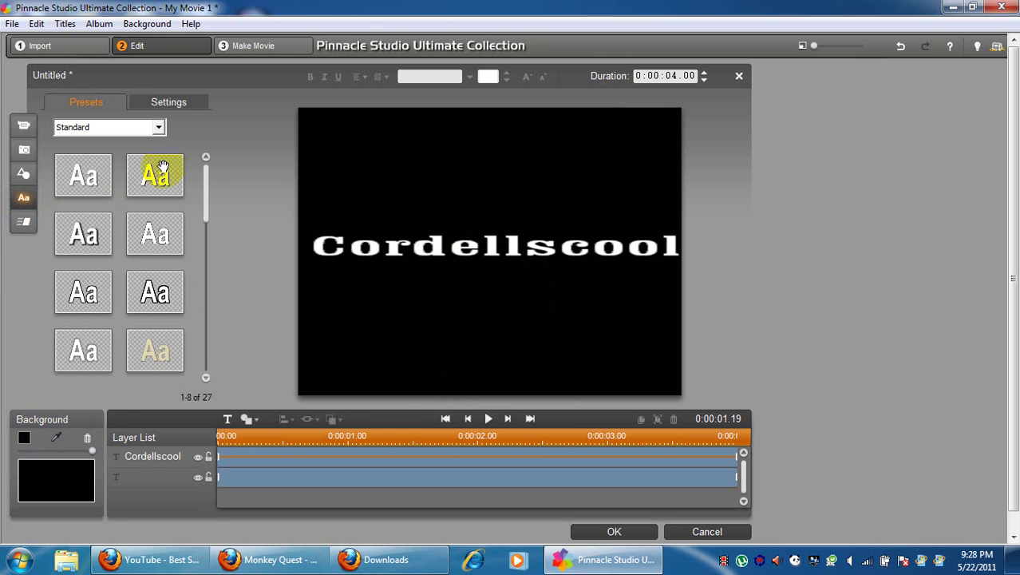
{"action": "left_click_drag", "start_coordinate": [205, 190], "coordinate": [204, 343]}
{"action": "left_click", "coordinate": [90, 349]}
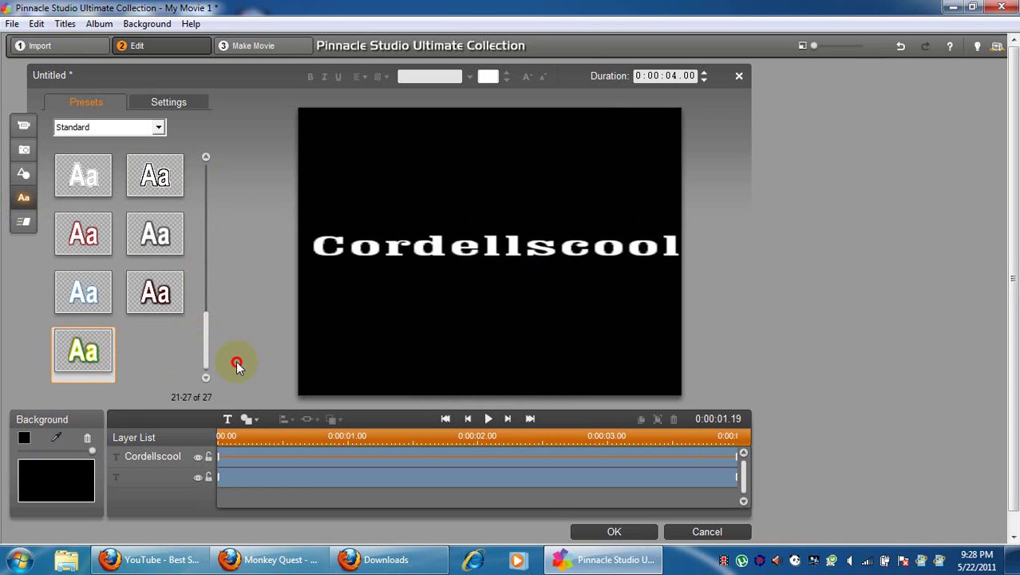
{"action": "left_click", "coordinate": [283, 296]}
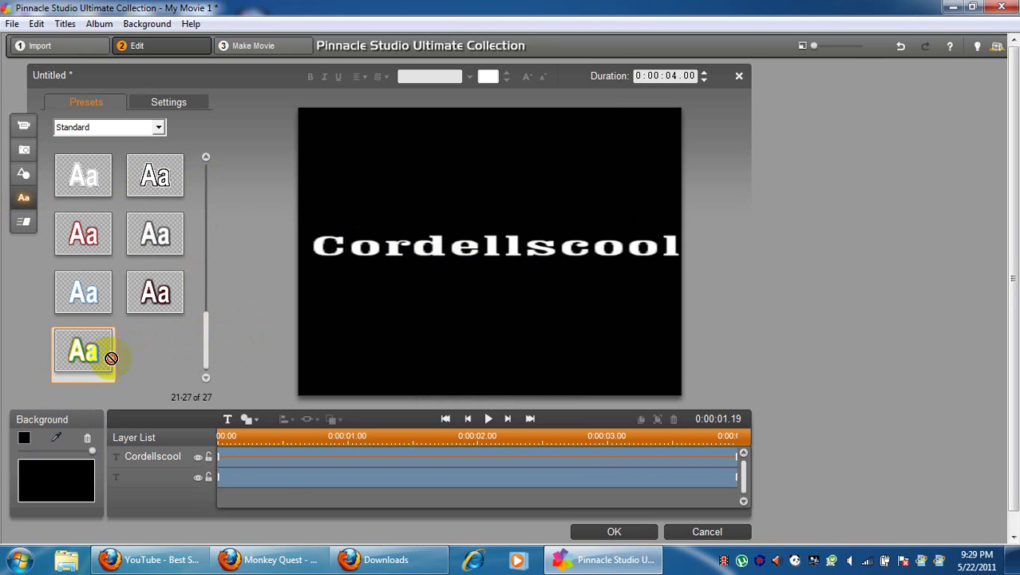
{"action": "left_click_drag", "start_coordinate": [111, 359], "coordinate": [357, 252]}
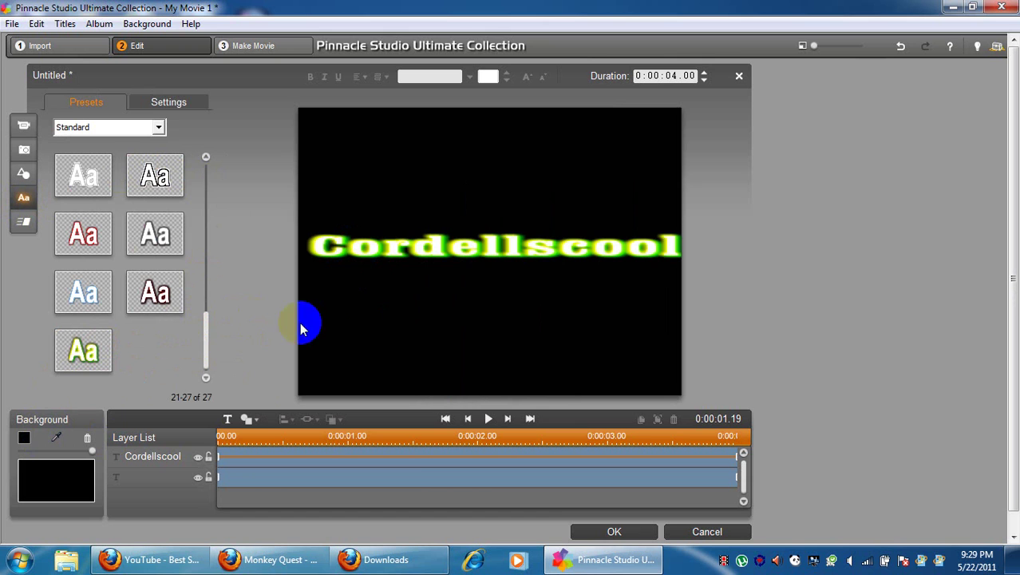
{"action": "left_click", "coordinate": [613, 532]}
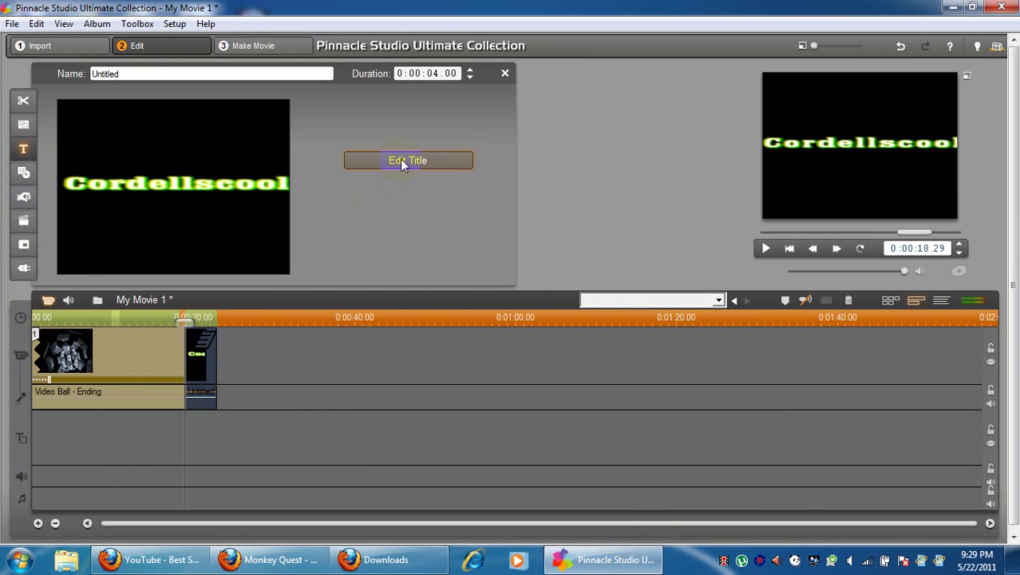
- Reorder the timeline clips so the title sits before the Video Ball theme at the start of the movie
{"action": "left_click", "coordinate": [198, 369]}
{"action": "left_click", "coordinate": [38, 356]}
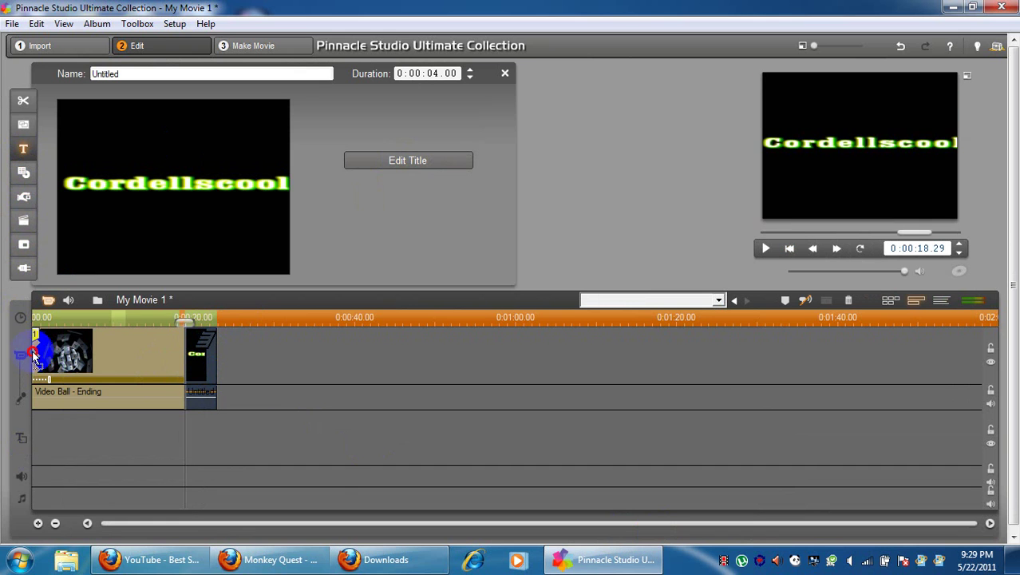
{"action": "left_click_drag", "start_coordinate": [34, 359], "coordinate": [115, 361]}
{"action": "left_click", "coordinate": [40, 366]}
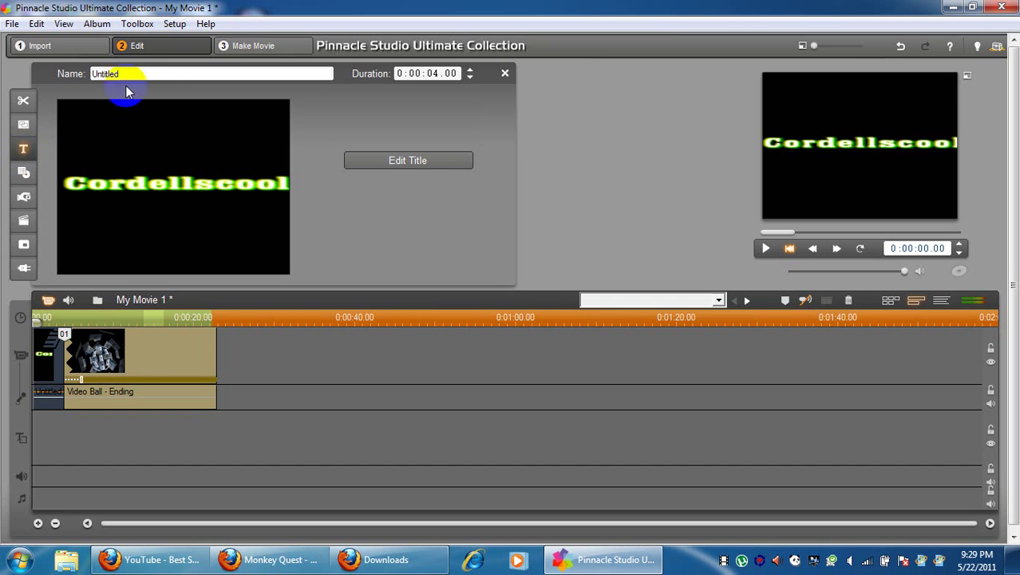
- Play the movie from the start to preview the animated title
{"action": "left_click", "coordinate": [160, 72]}
{"action": "left_click", "coordinate": [249, 284]}
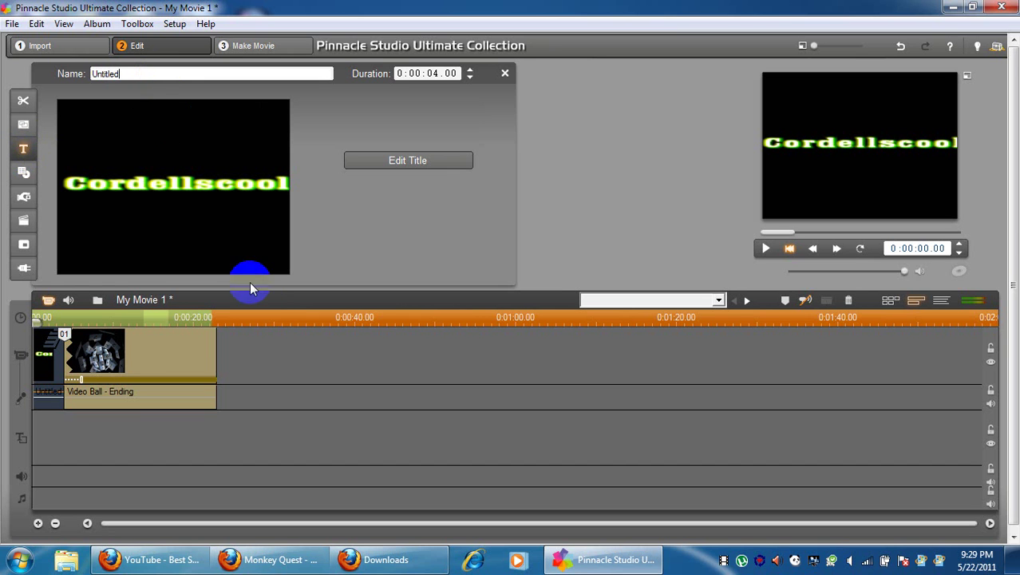
{"action": "left_click", "coordinate": [761, 250]}
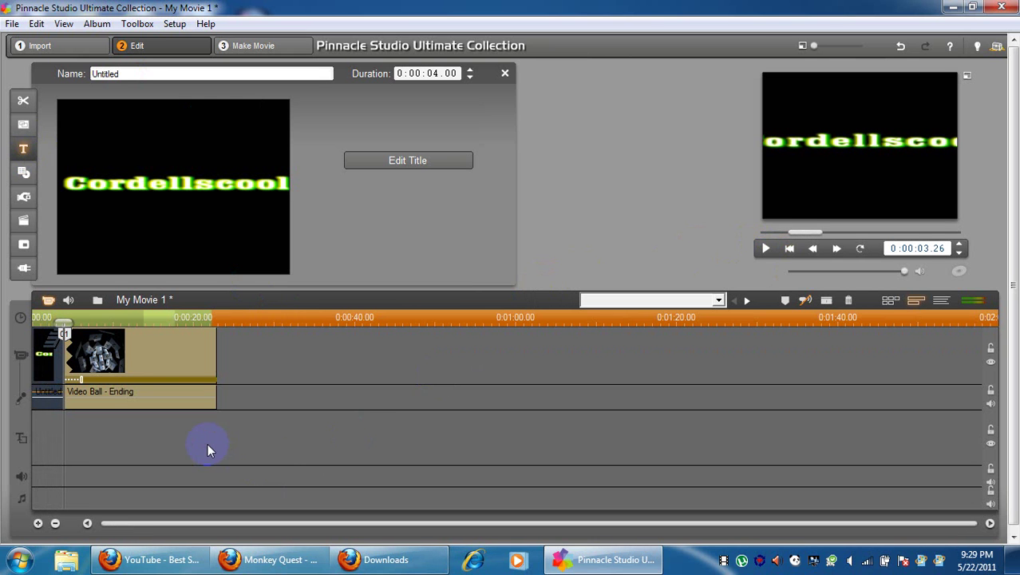
- Try to rename the title clip as kl32rwf
{"action": "left_click", "coordinate": [33, 154]}
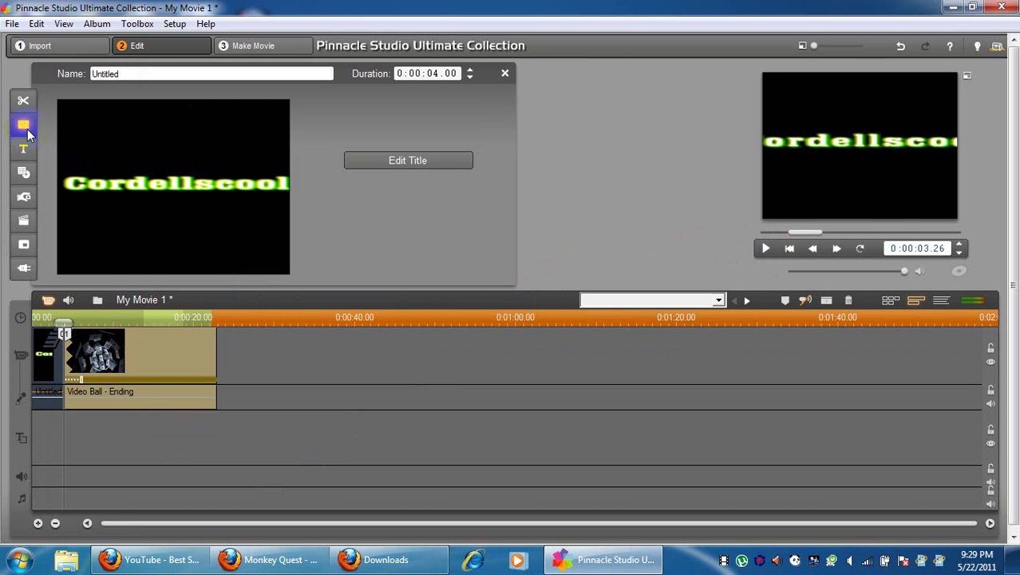
{"action": "left_click", "coordinate": [30, 147]}
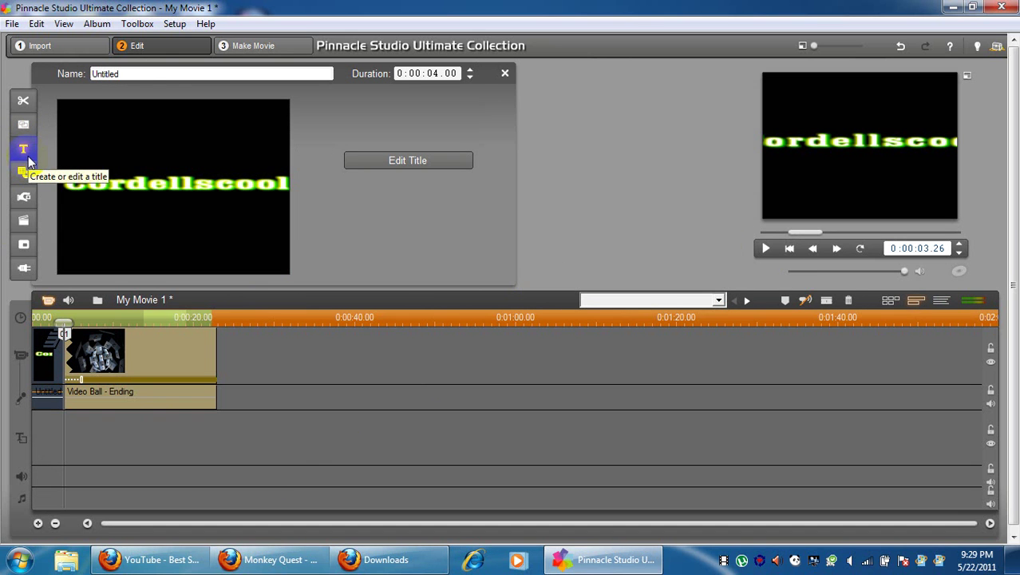
{"action": "left_click", "coordinate": [148, 74]}
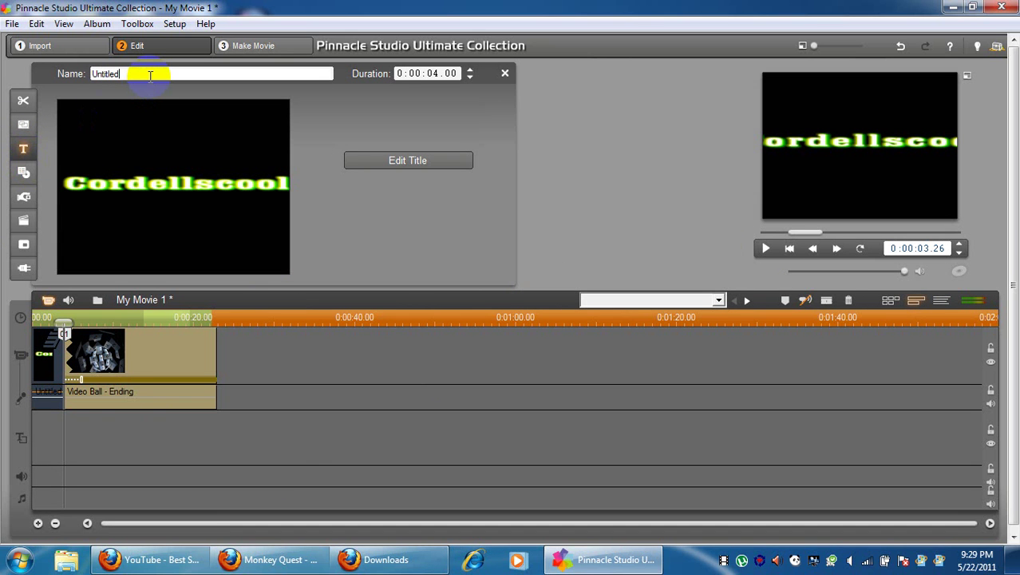
{"action": "key", "text": "BackSpace"}
{"action": "type", "text": "kl32rwf"}
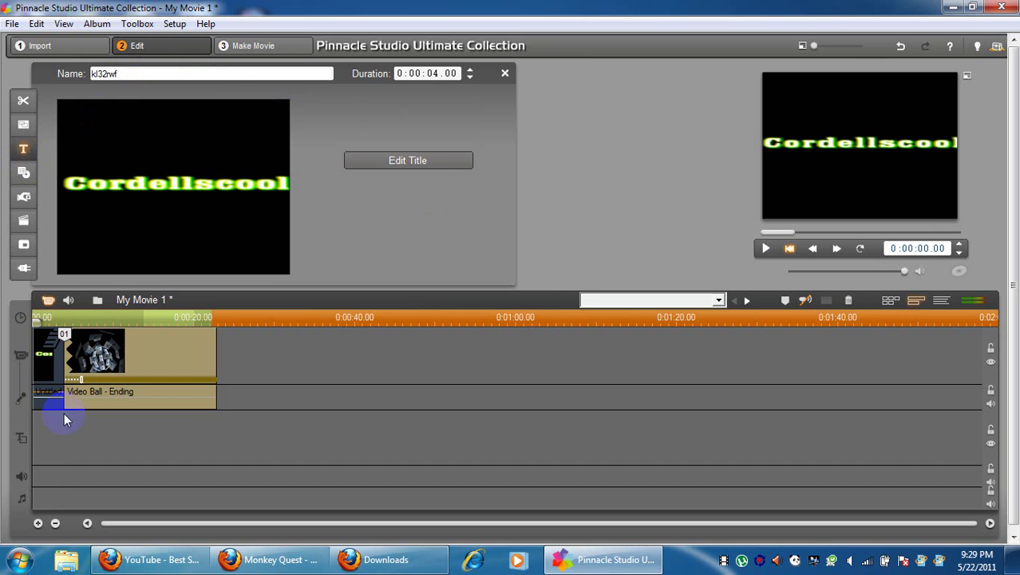
{"action": "left_click", "coordinate": [21, 248]}
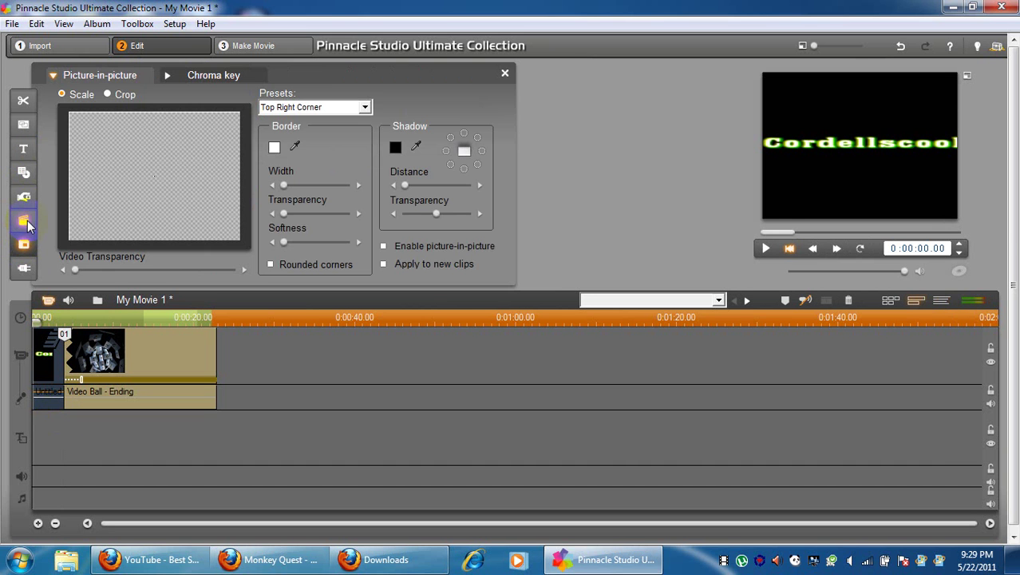
{"action": "left_click", "coordinate": [27, 197]}
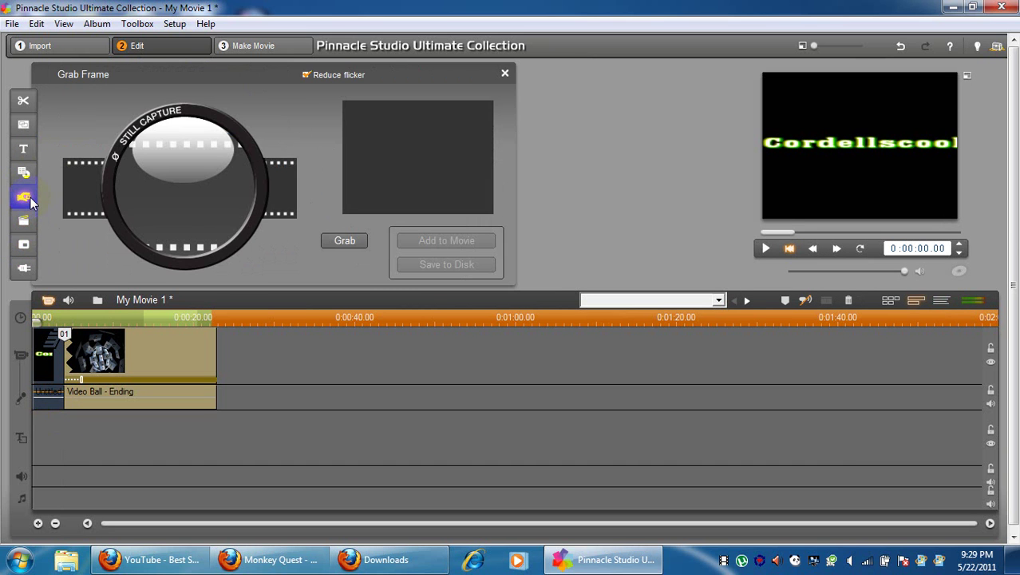
{"action": "left_click", "coordinate": [23, 172]}
- Create a motion title overlay at the start of the Video Ball theme and apply the yellow-green glow preset to its text
{"action": "left_click", "coordinate": [23, 149]}
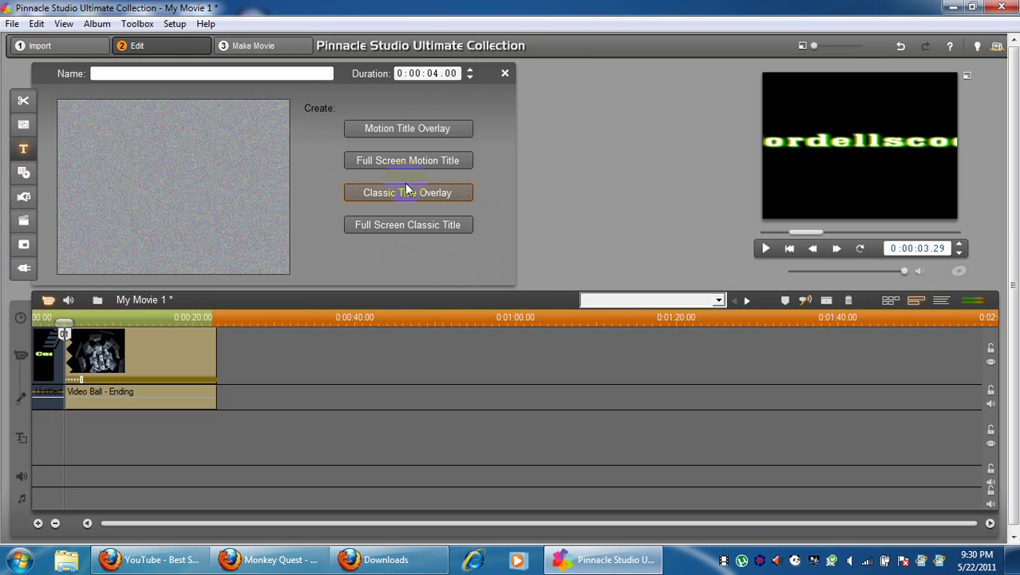
{"action": "left_click", "coordinate": [392, 129]}
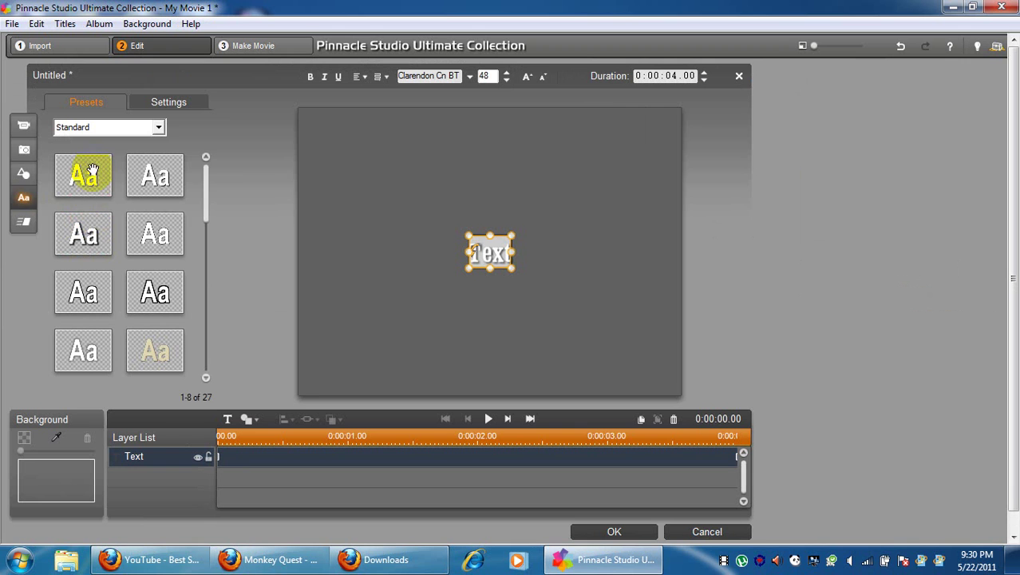
{"action": "left_click_drag", "start_coordinate": [205, 185], "coordinate": [207, 335]}
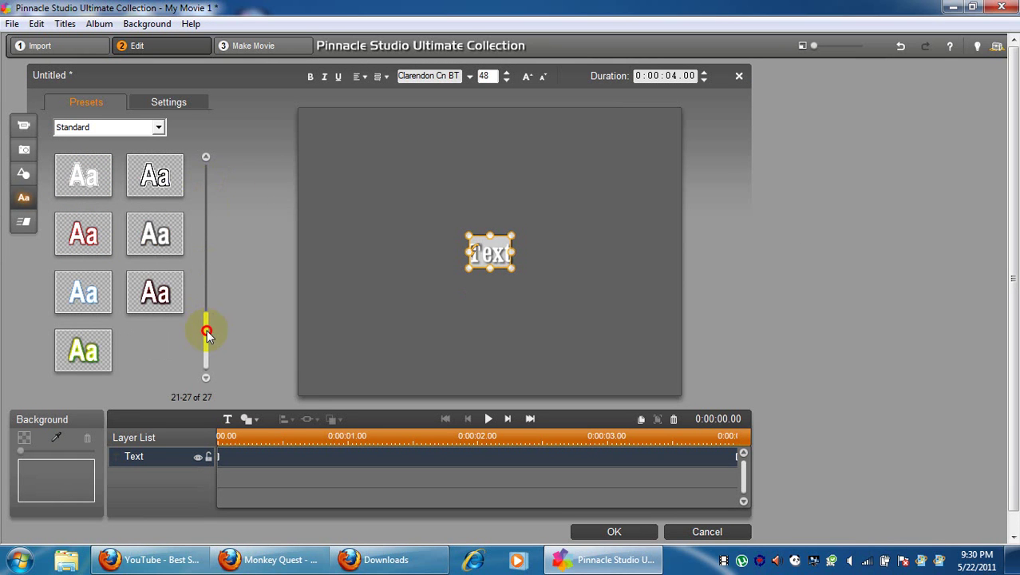
{"action": "left_click_drag", "start_coordinate": [87, 348], "coordinate": [504, 260]}
- Replace the placeholder text with "Productions presents..." and stretch it taller and wider, out to the frame's edge
{"action": "key", "text": "BackSpace"}
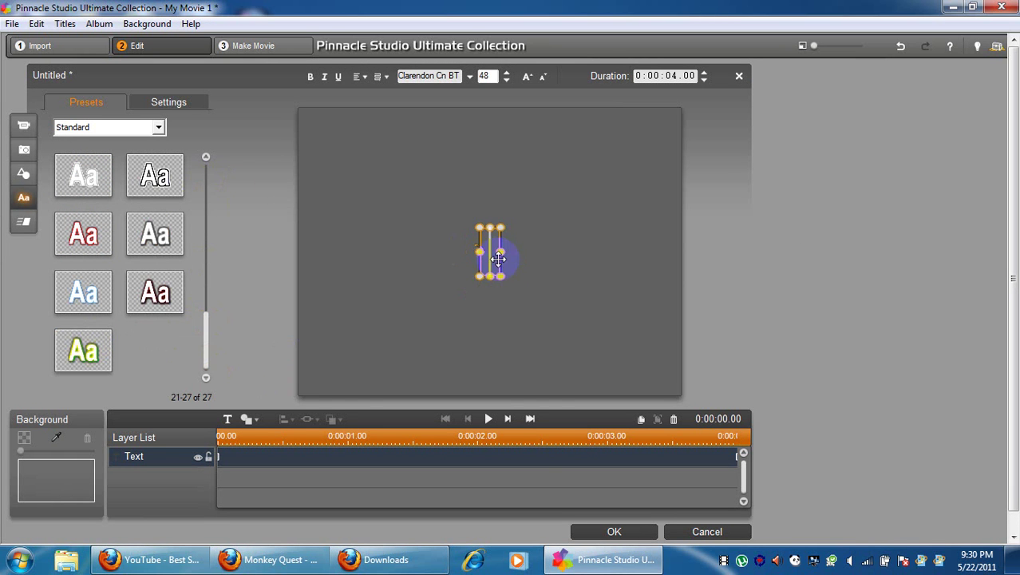
{"action": "type", "text": "Productions"}
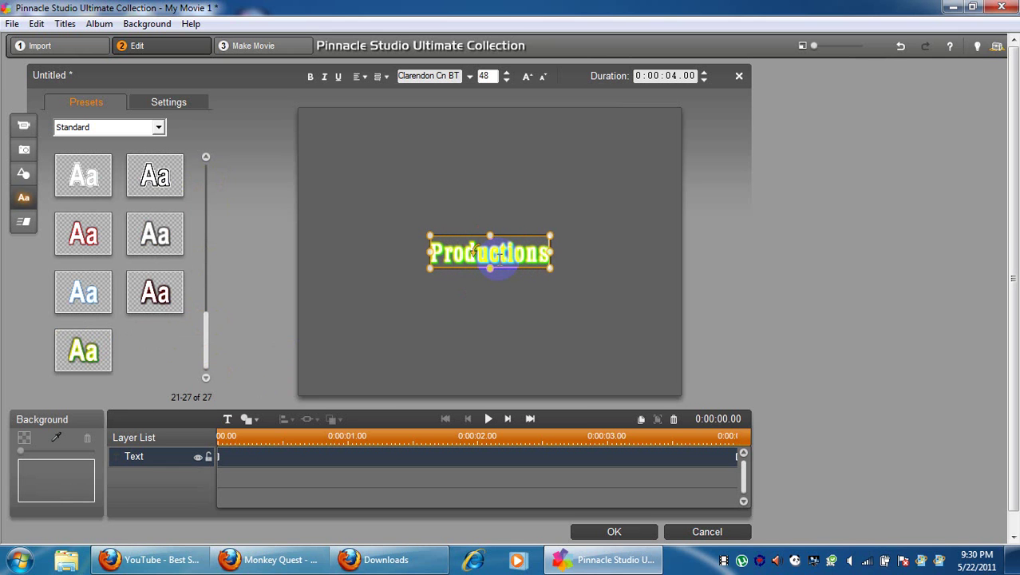
{"action": "type", "text": " pres"}
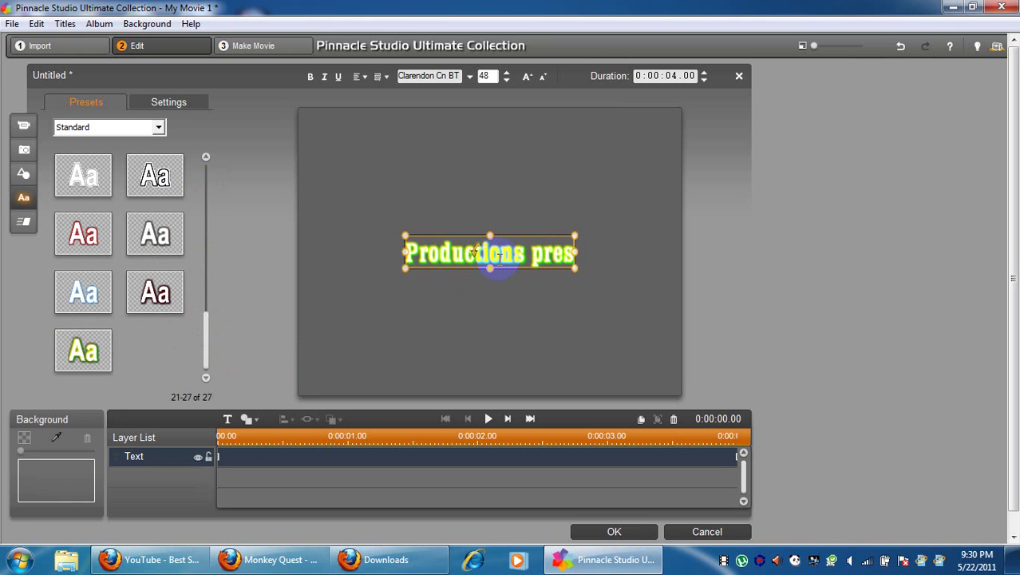
{"action": "type", "text": "ents..."}
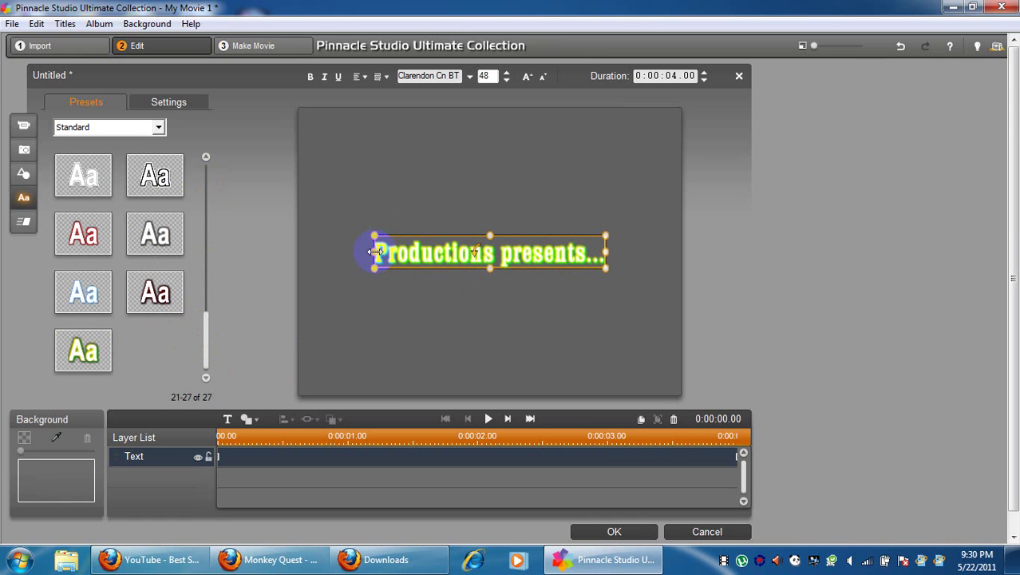
{"action": "left_click_drag", "start_coordinate": [375, 253], "coordinate": [326, 252]}
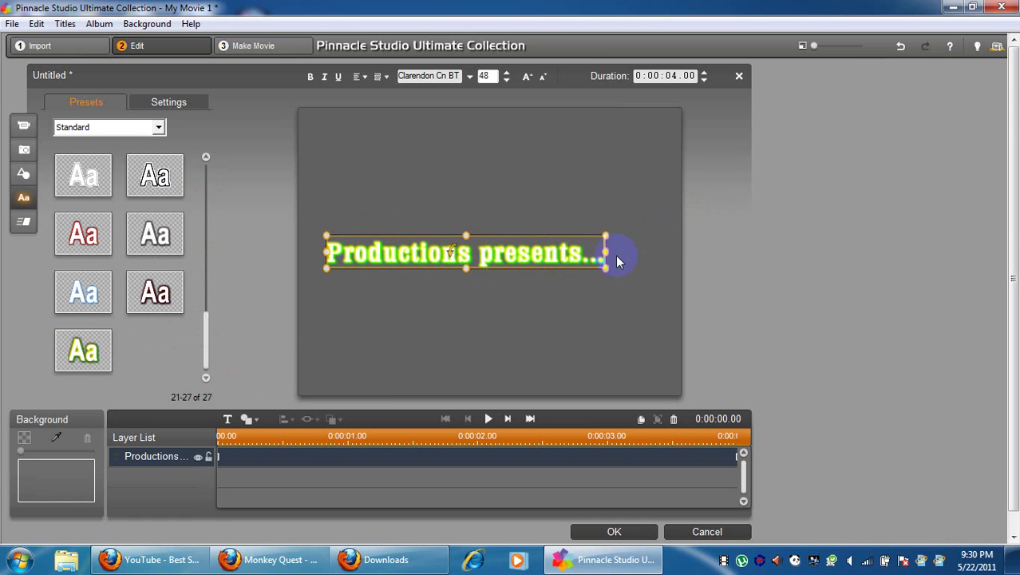
{"action": "left_click_drag", "start_coordinate": [605, 253], "coordinate": [680, 253]}
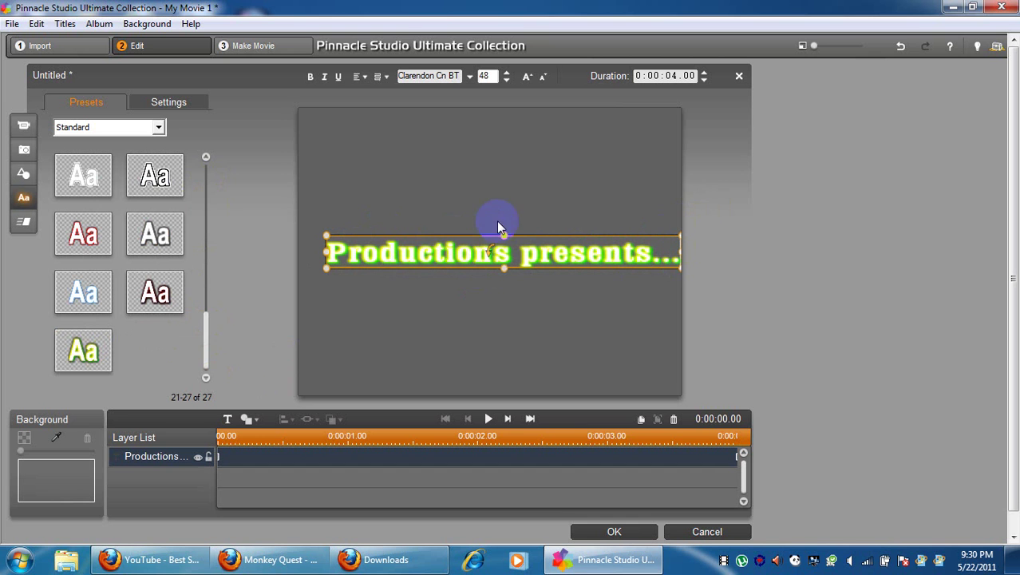
{"action": "left_click_drag", "start_coordinate": [507, 234], "coordinate": [502, 212]}
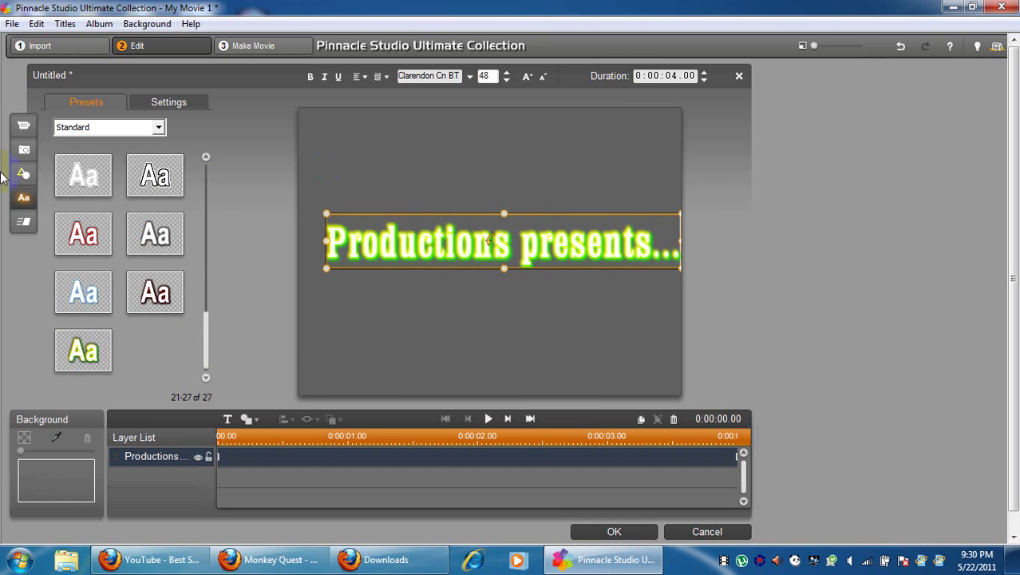
- Try the Word Wave and Letter Wave emphasis motions on the title text
{"action": "left_click", "coordinate": [24, 173]}
{"action": "left_click", "coordinate": [24, 221]}
{"action": "left_click", "coordinate": [98, 236]}
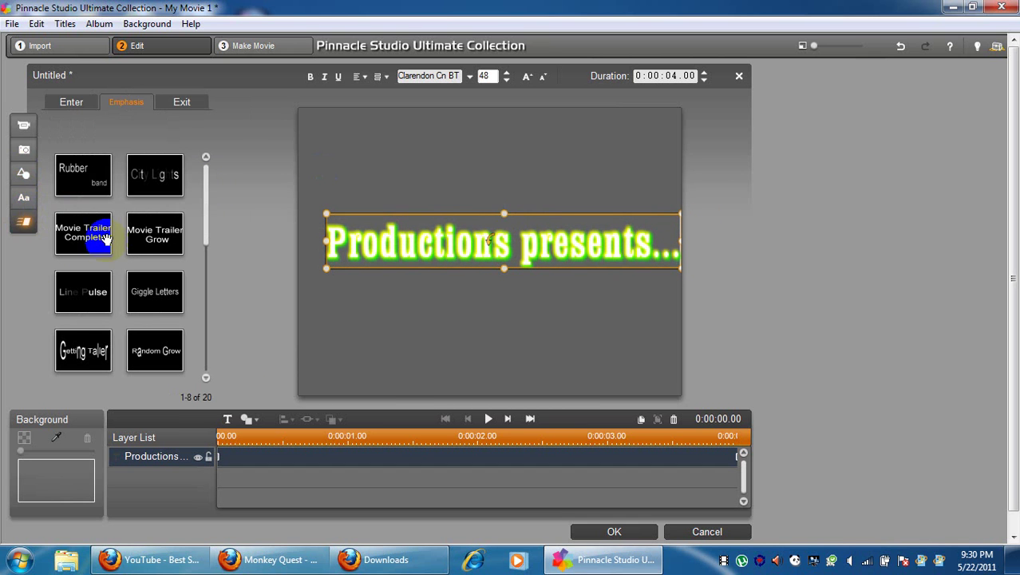
{"action": "left_click", "coordinate": [162, 236]}
{"action": "left_click_drag", "start_coordinate": [206, 213], "coordinate": [208, 270]}
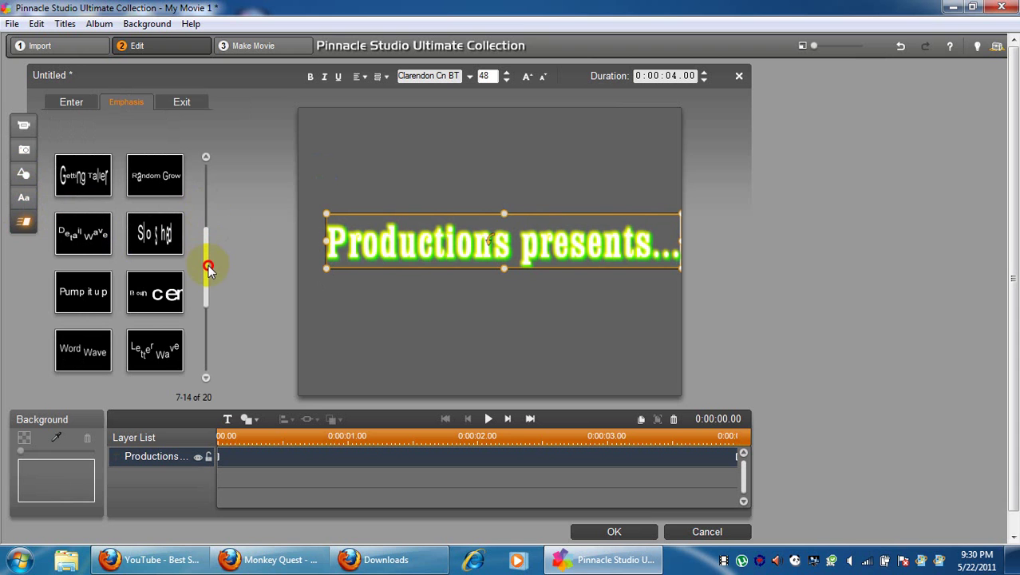
{"action": "mouse_move", "coordinate": [157, 348]}
{"action": "left_mouse_down"}
{"action": "mouse_move", "coordinate": [263, 338]}
{"action": "mouse_move", "coordinate": [162, 354]}
{"action": "left_mouse_up"}
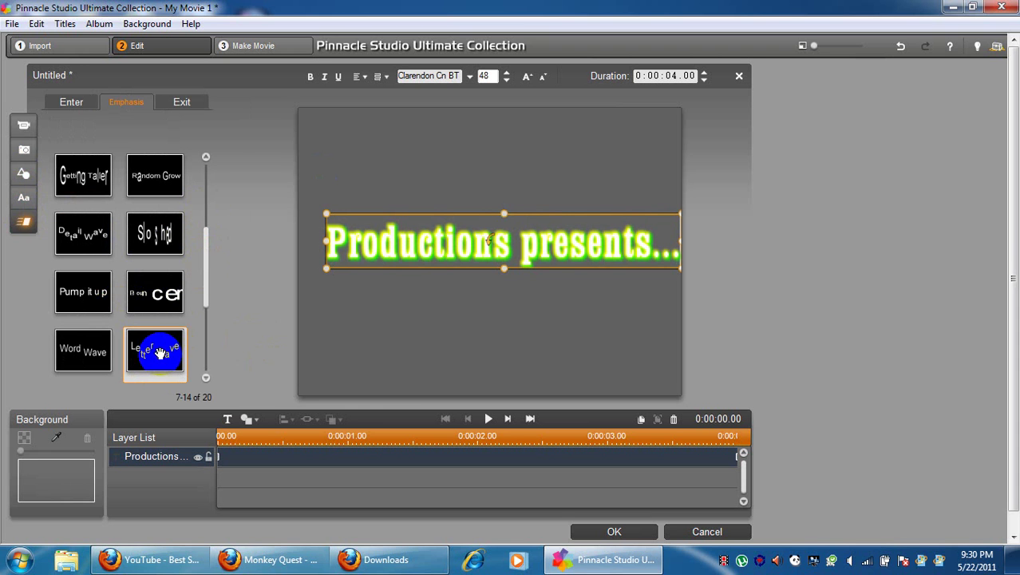
{"action": "left_click_drag", "start_coordinate": [100, 348], "coordinate": [261, 344]}
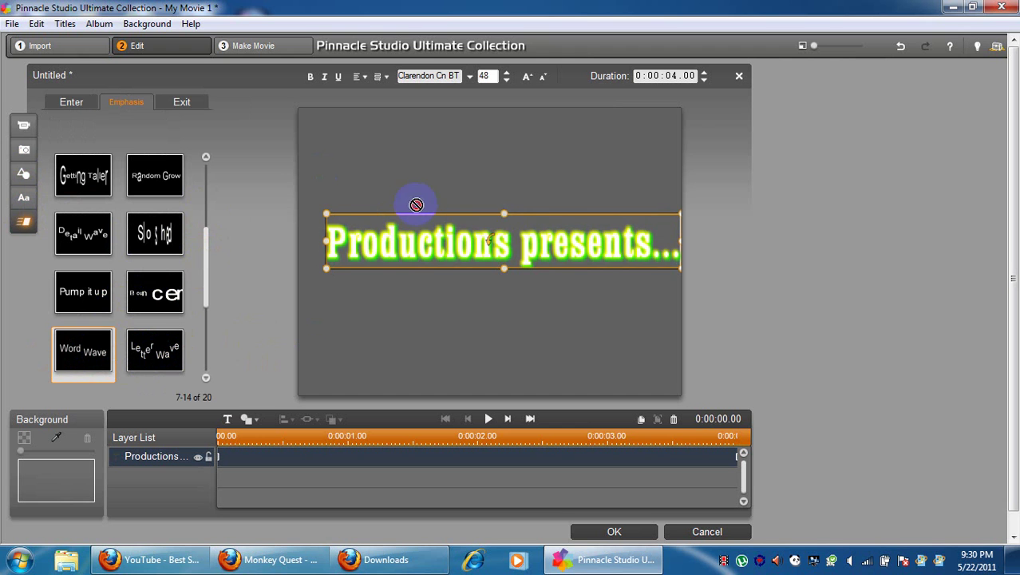
{"action": "left_click_drag", "start_coordinate": [415, 244], "coordinate": [413, 243]}
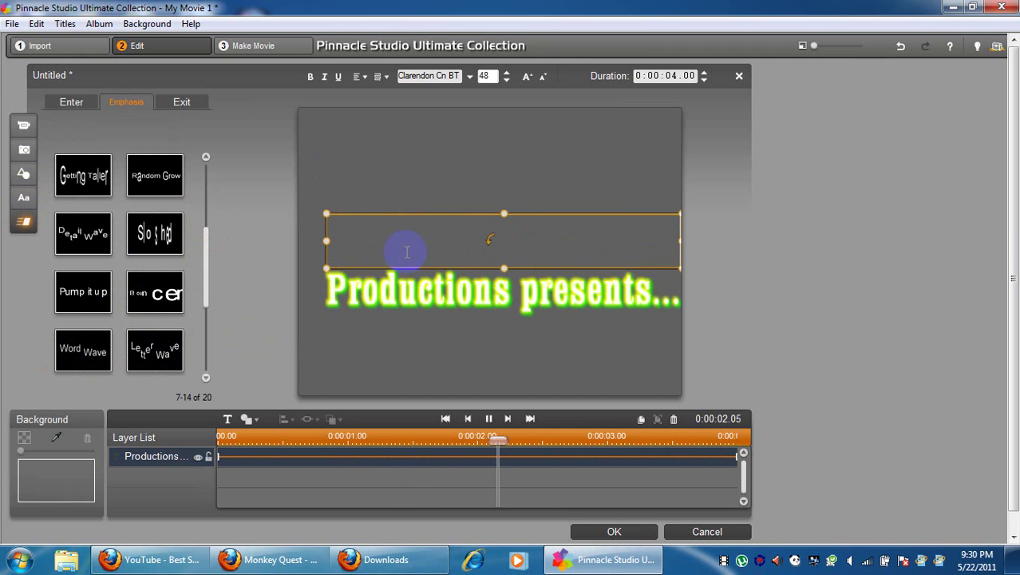
{"action": "left_click_drag", "start_coordinate": [163, 352], "coordinate": [414, 242]}
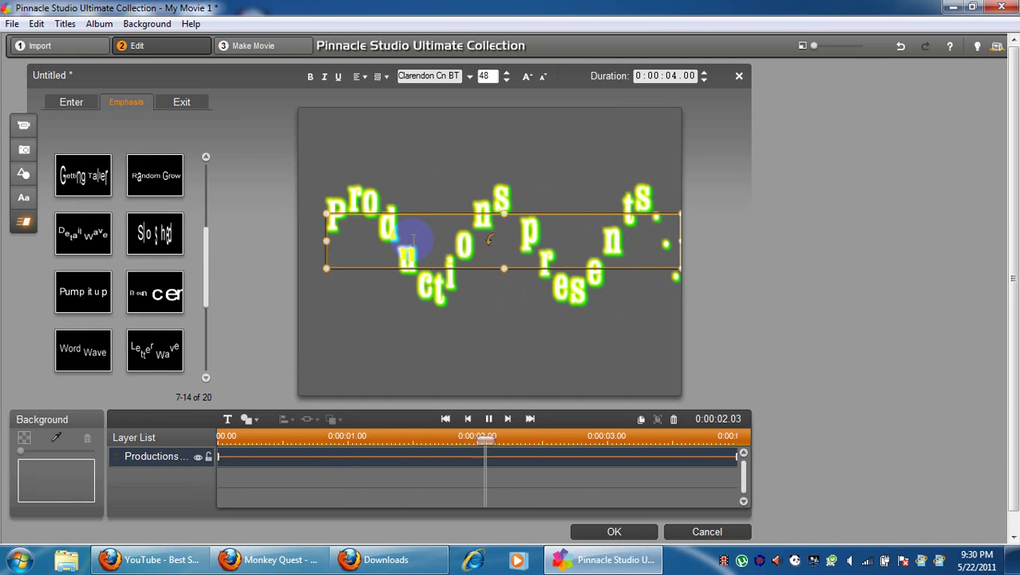
- Try the Walking Letters emphasis motion on the title text and replace it with the letter motion listed directly below it
{"action": "left_click_drag", "start_coordinate": [205, 274], "coordinate": [200, 307]}
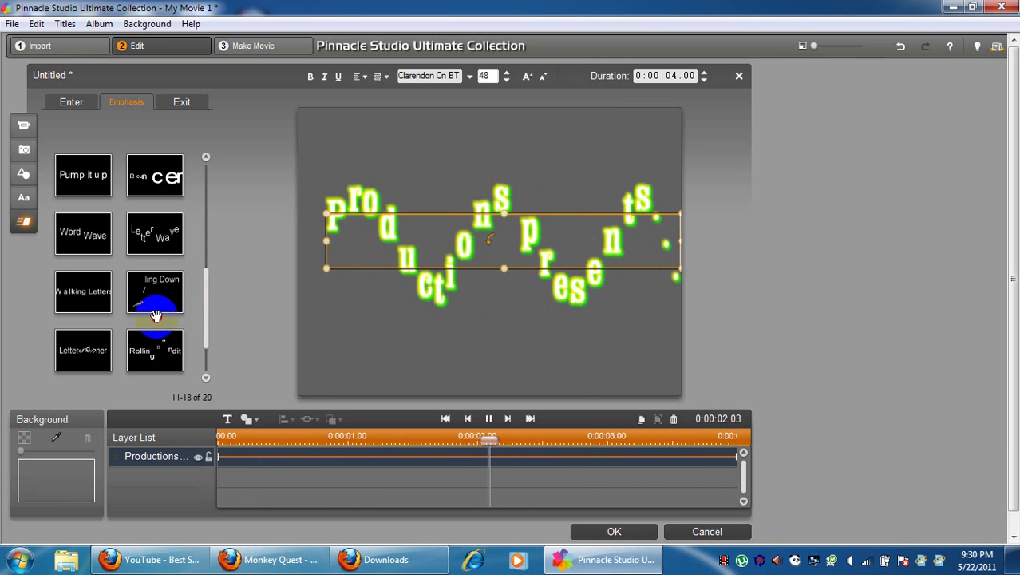
{"action": "left_click", "coordinate": [88, 295]}
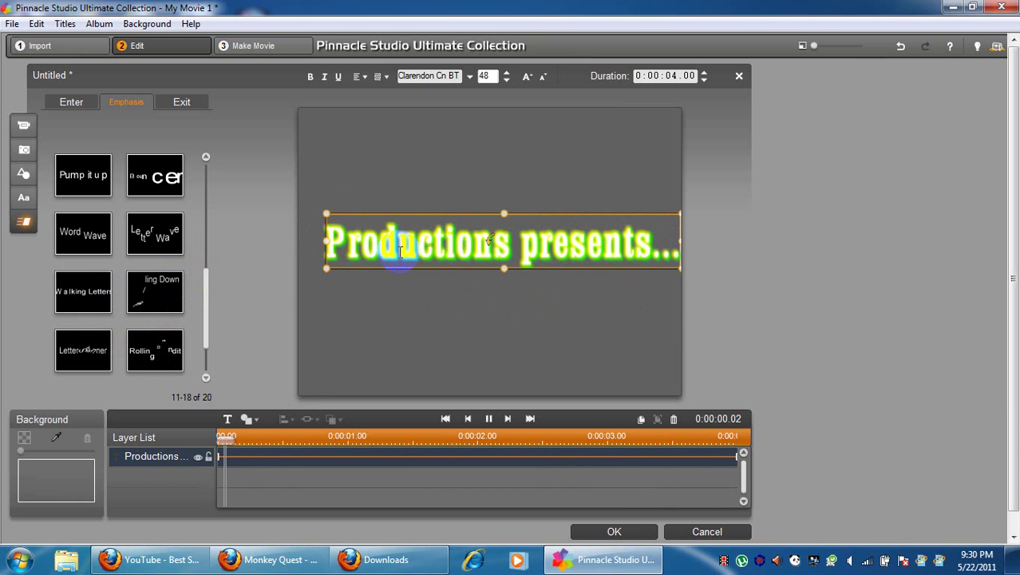
{"action": "left_click", "coordinate": [84, 352]}
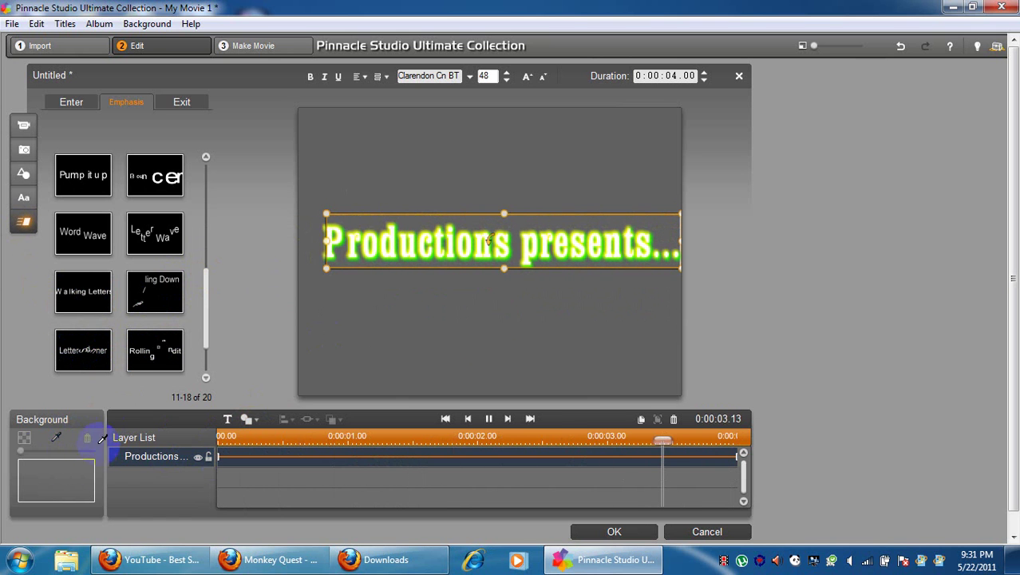
- Give the title a solid black background and save it to the timeline
{"action": "left_click", "coordinate": [35, 463]}
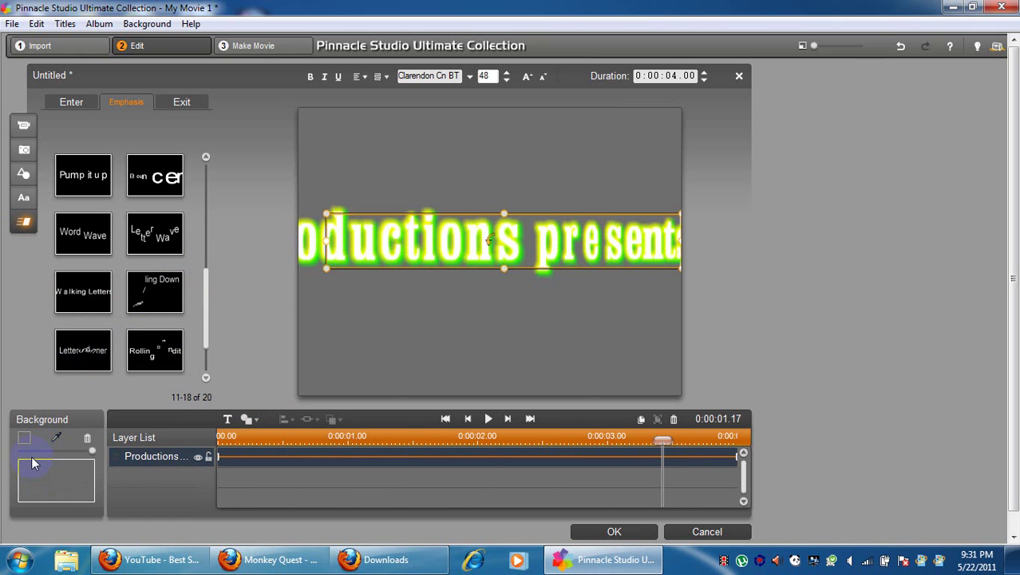
{"action": "left_click", "coordinate": [24, 439]}
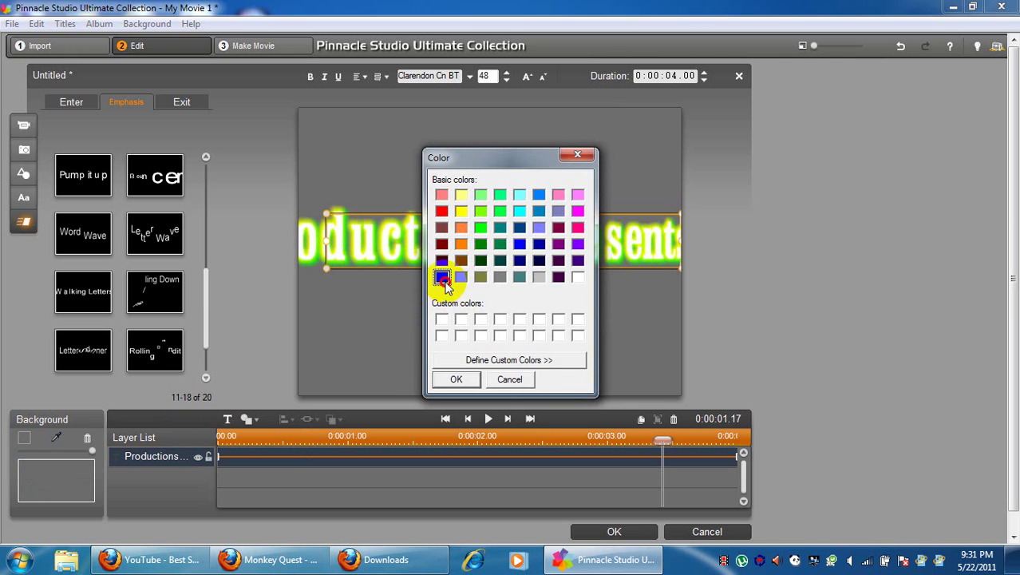
{"action": "left_click", "coordinate": [452, 380]}
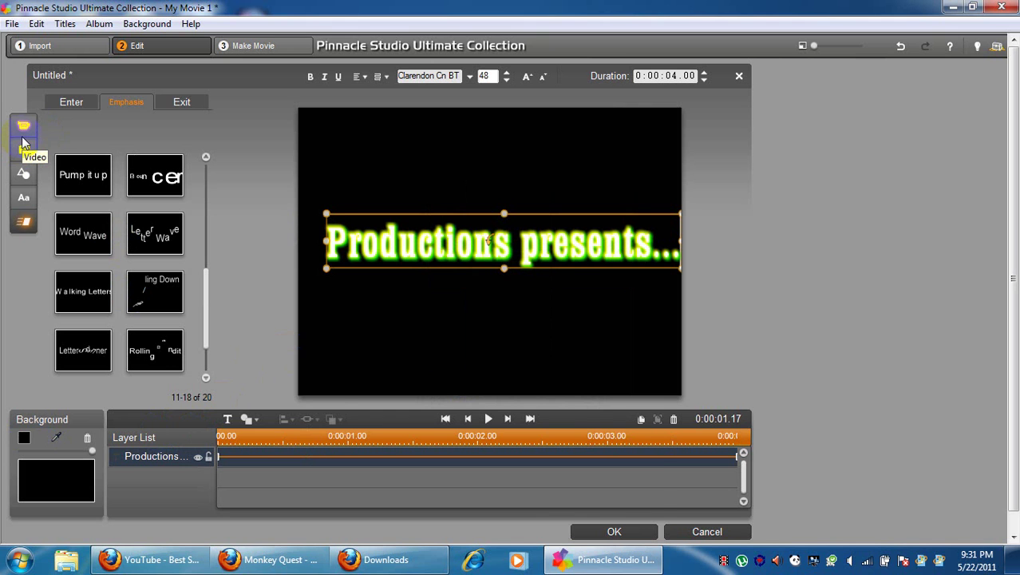
{"action": "left_click", "coordinate": [597, 530]}
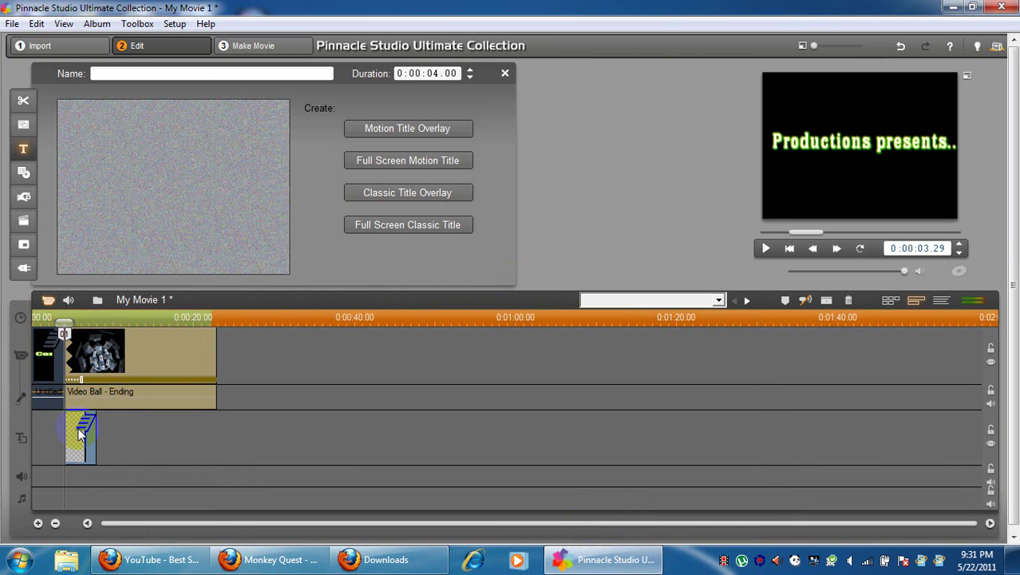
- Move the overlay title to start at about 0:00:03.13 and shift the Video Ball theme to start where it ends, at about 0:00:07.13
{"action": "mouse_move", "coordinate": [78, 434]}
{"action": "left_mouse_down"}
{"action": "mouse_move", "coordinate": [46, 424]}
{"action": "mouse_move", "coordinate": [71, 428]}
{"action": "left_mouse_up"}
{"action": "left_click", "coordinate": [151, 391]}
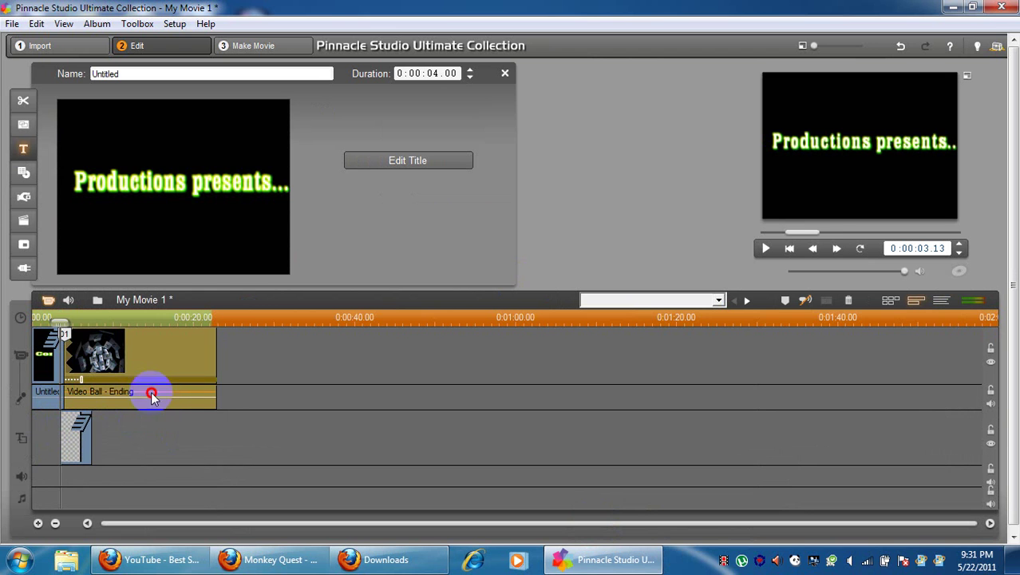
{"action": "left_click_drag", "start_coordinate": [151, 391], "coordinate": [188, 392]}
{"action": "left_click", "coordinate": [85, 350]}
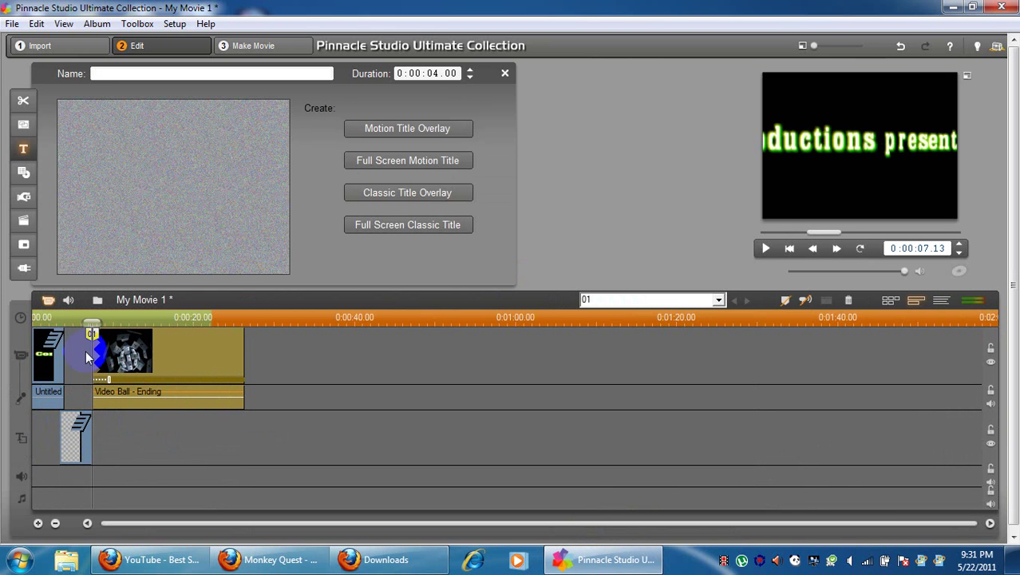
- Play the movie from the start to preview both titles leading into the Video Ball theme
{"action": "left_click", "coordinate": [57, 337]}
{"action": "left_click", "coordinate": [269, 281]}
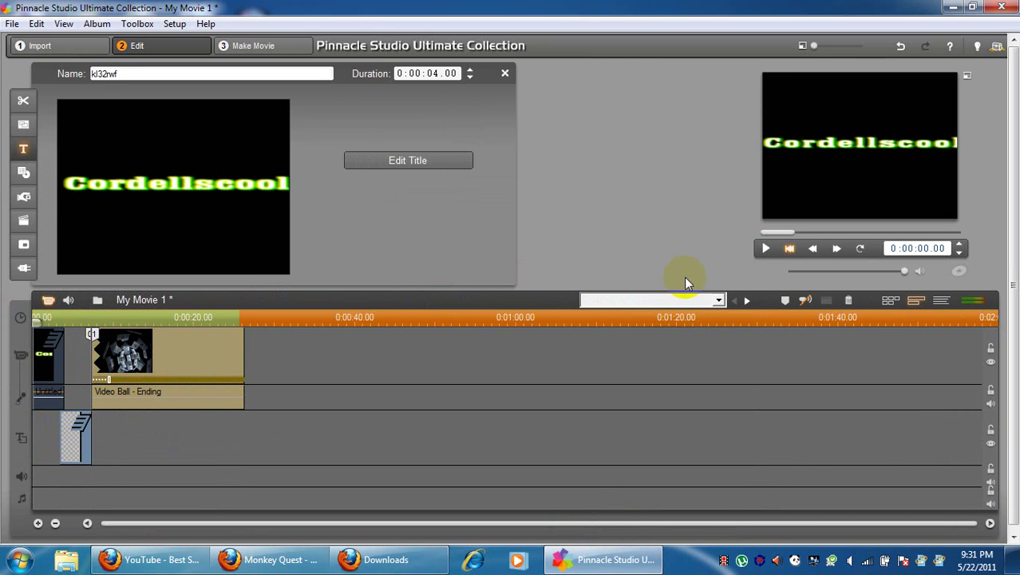
{"action": "left_click", "coordinate": [763, 250]}
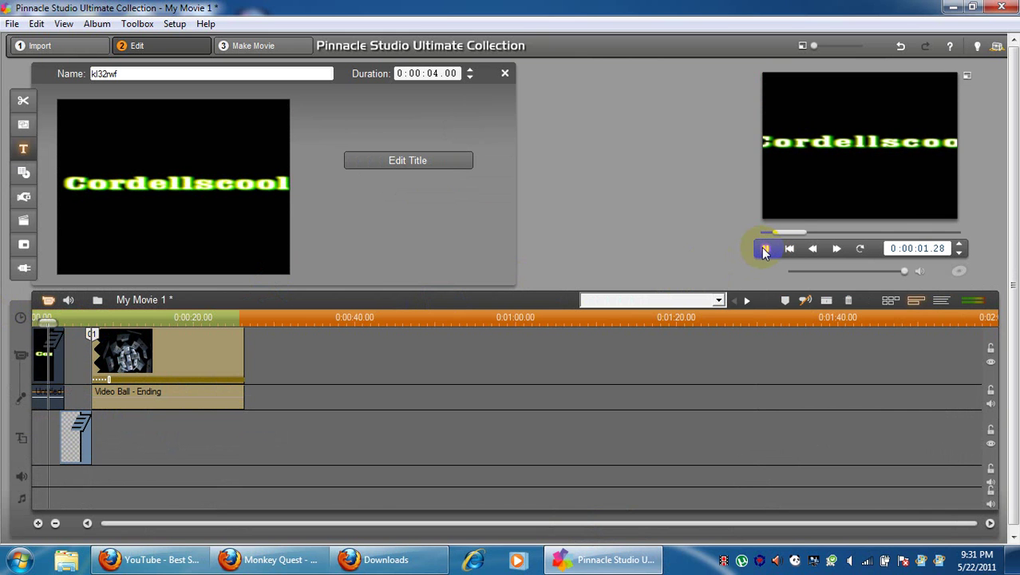